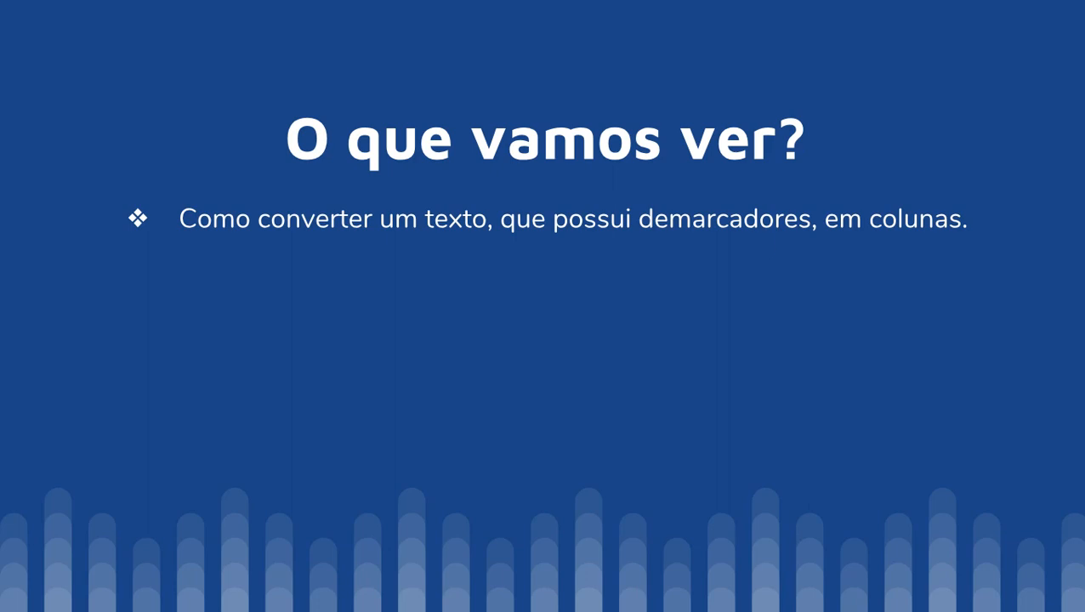
left_click(766, 243)
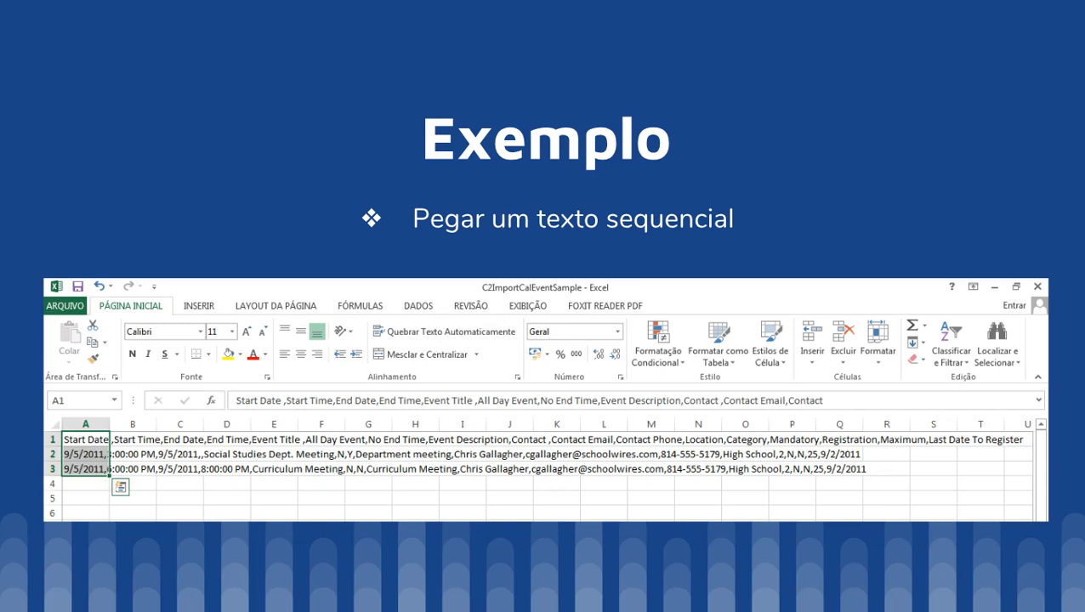
left_click(967, 194)
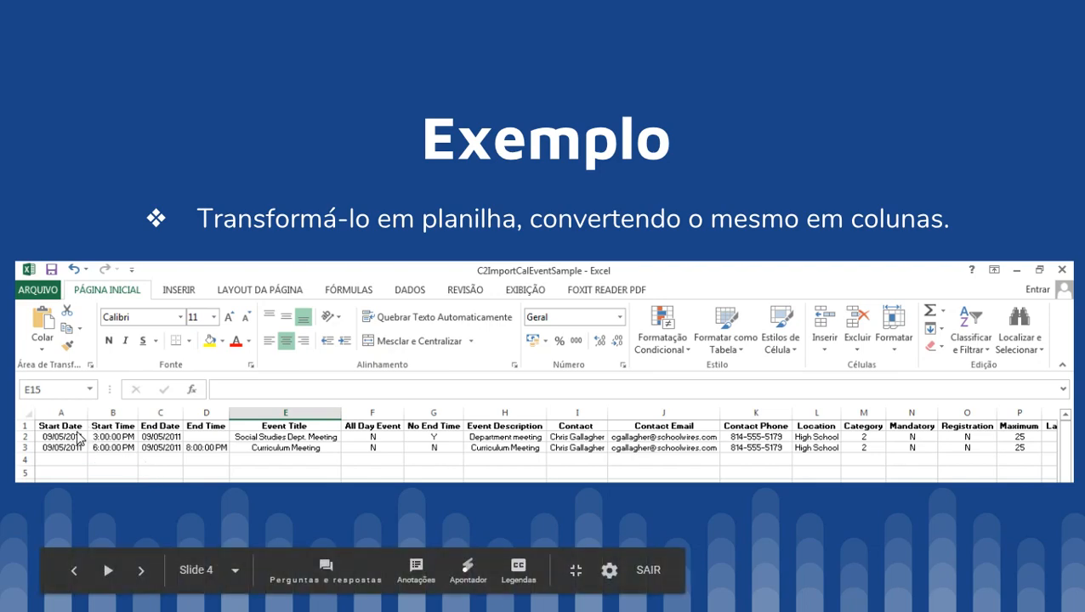
left_click(519, 256)
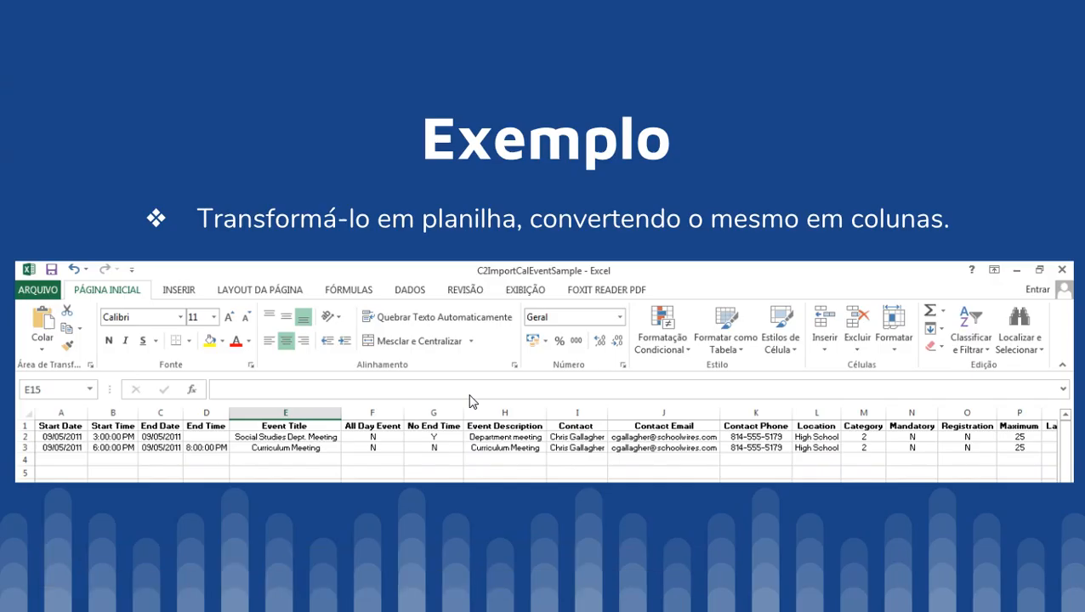
left_click(855, 450)
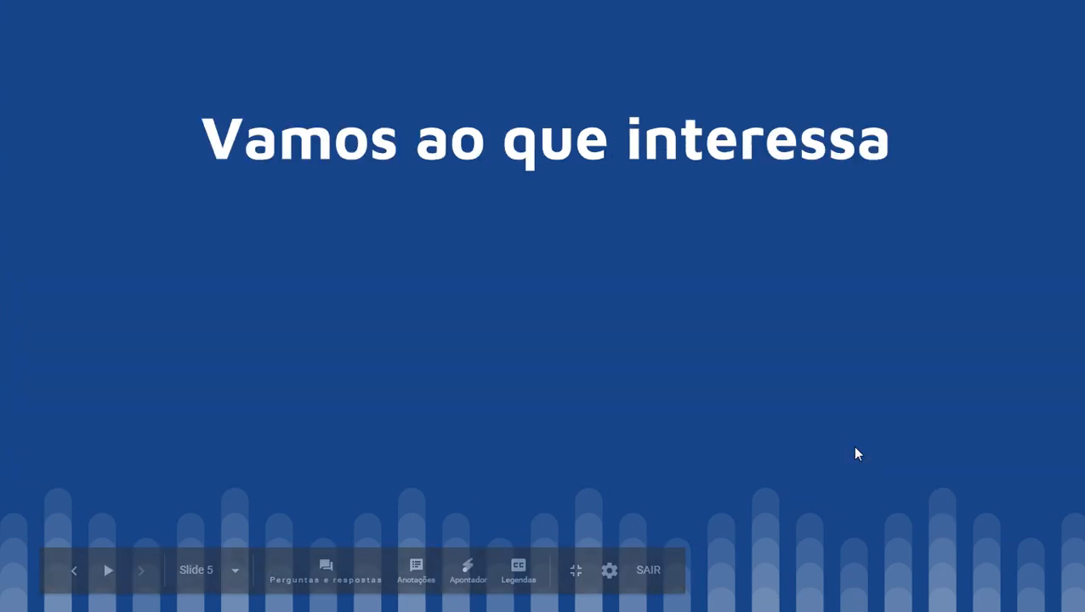
Step: Exit the slideshow and minimize the browser to get back to the desktop
key("Escape")
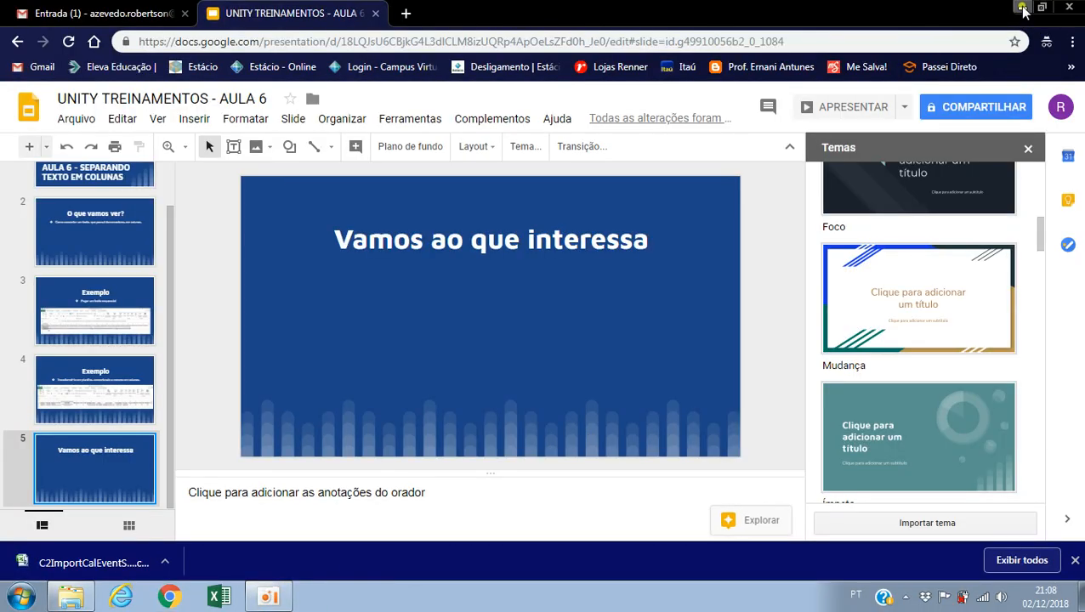
left_click(1022, 7)
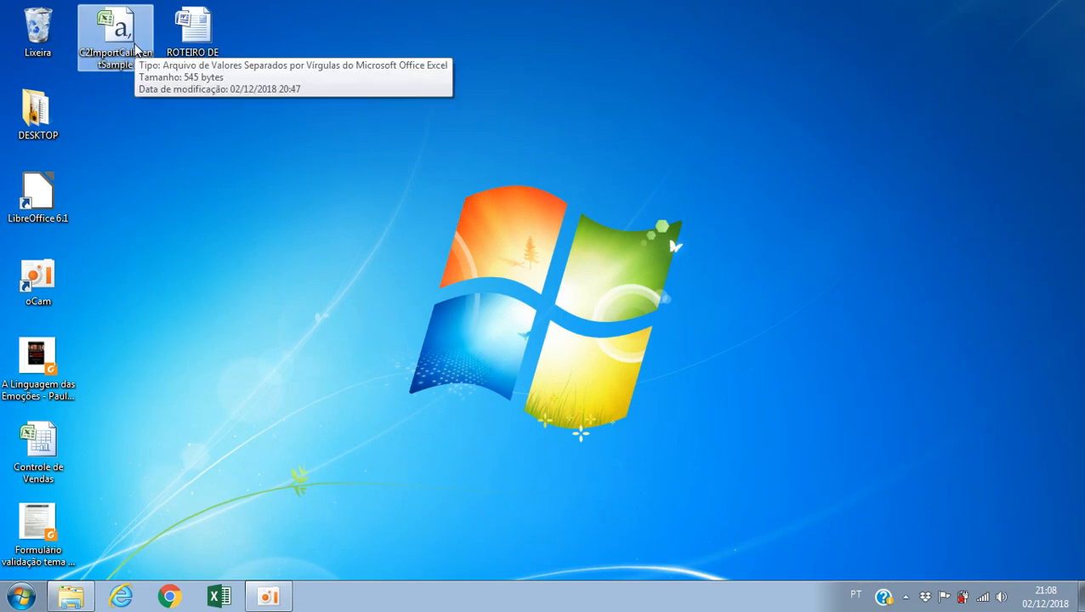
left_click(222, 606)
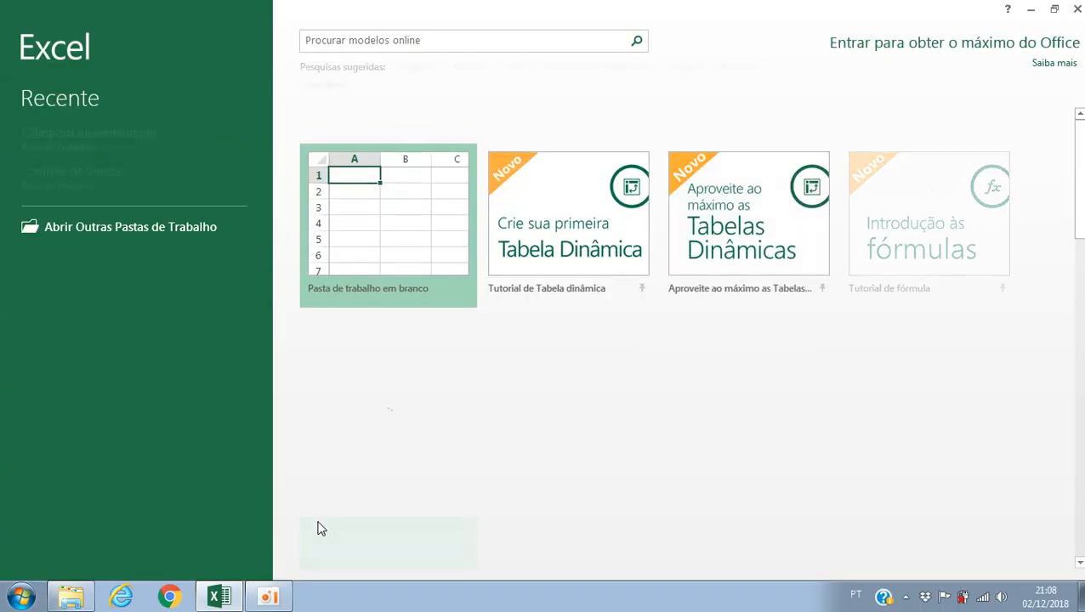
left_click(441, 232)
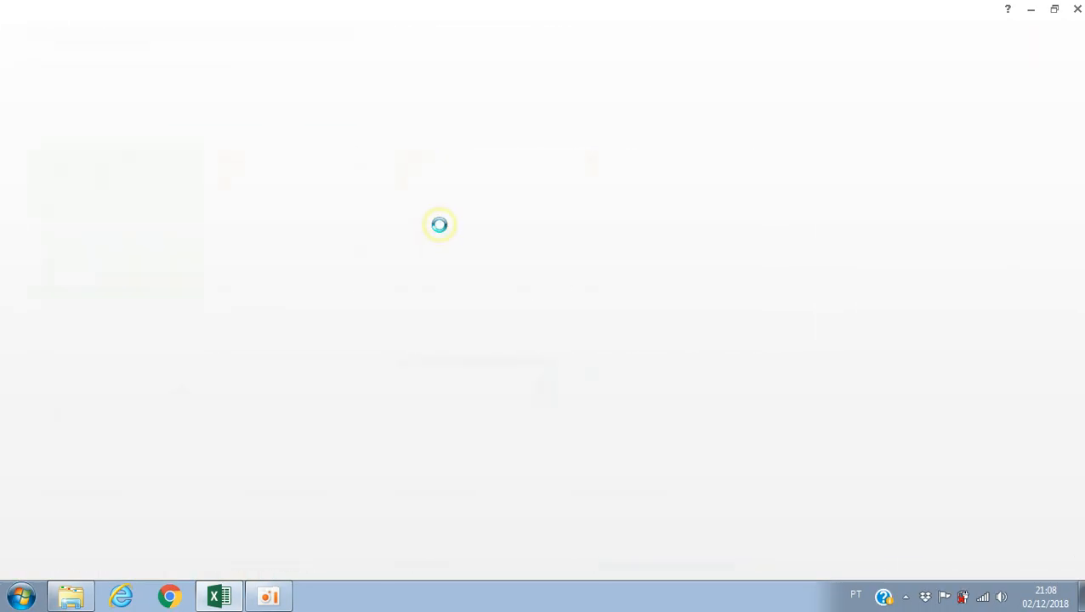
left_click(1030, 10)
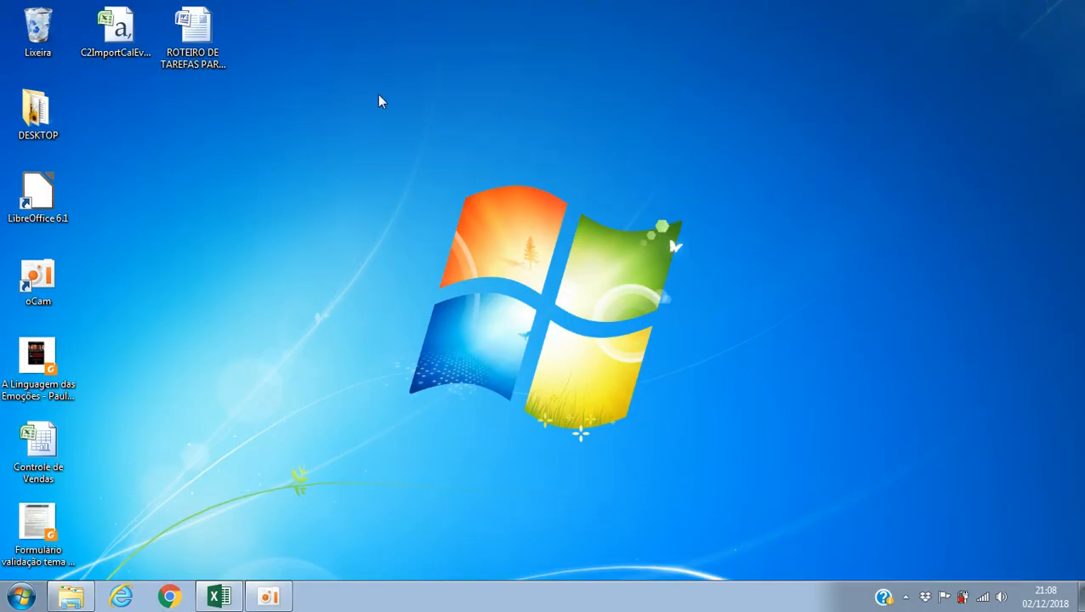
Step: Open the C2ImportCalEventSample file from the desktop in Excel and autofit column A to its text
double_click(116, 37)
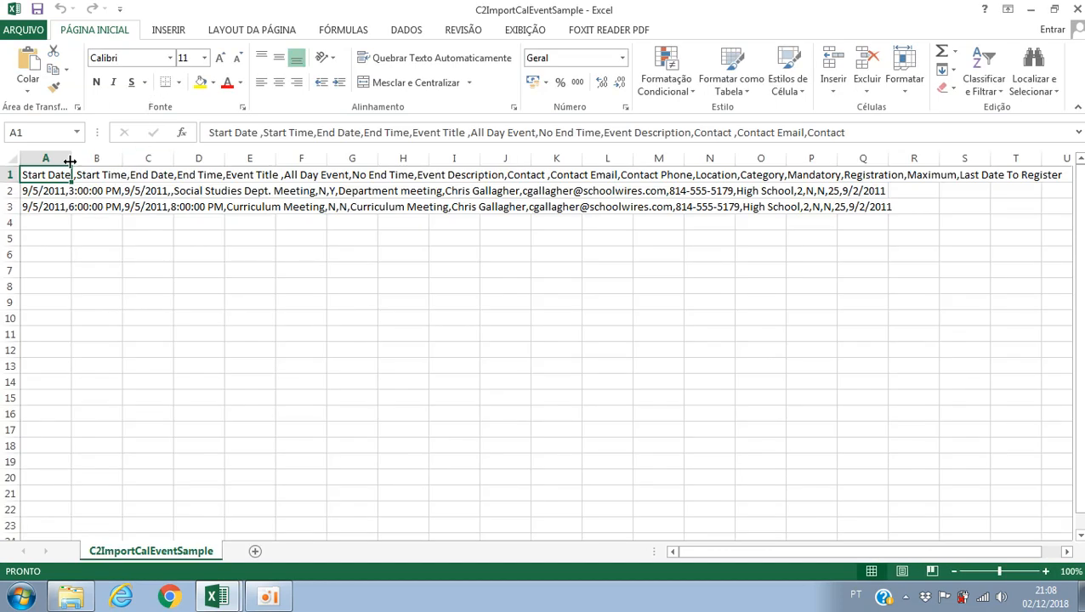
double_click(69, 158)
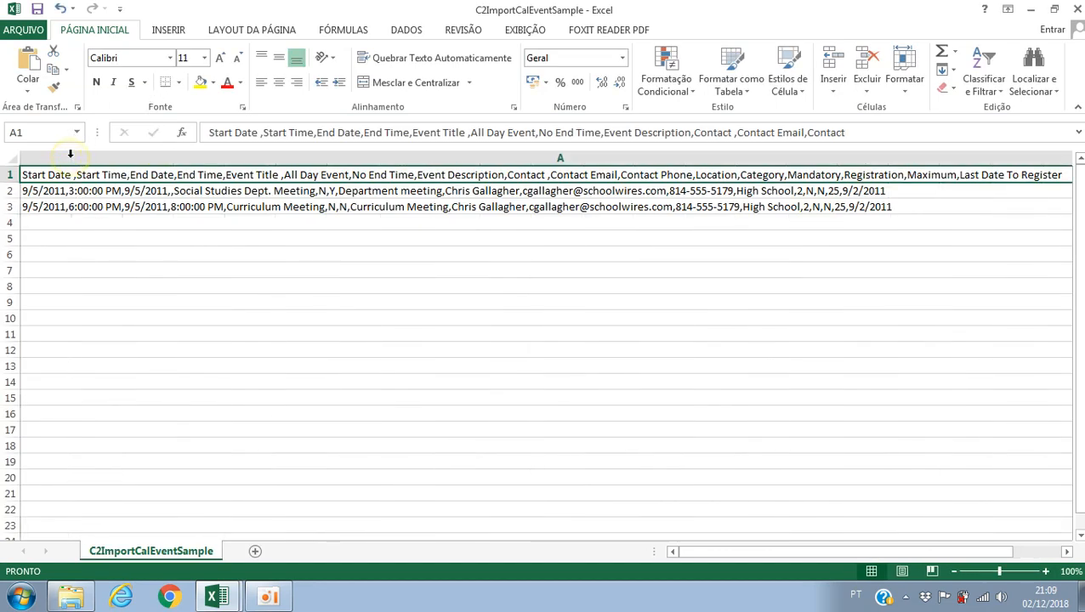
left_click(557, 156)
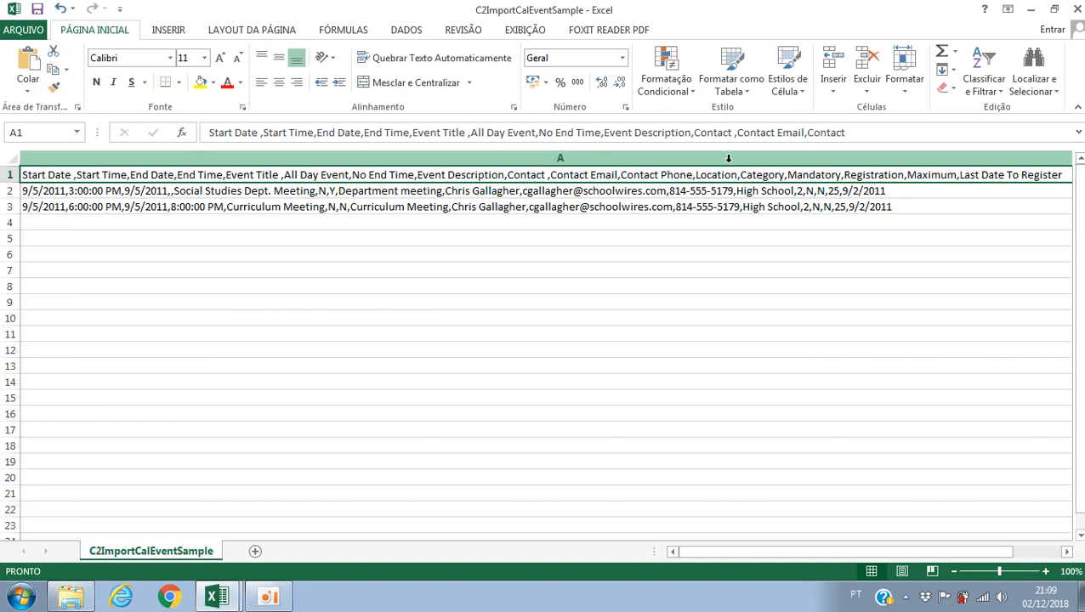
Step: Look through the field names listed in the header text of cell A1
left_click(303, 174)
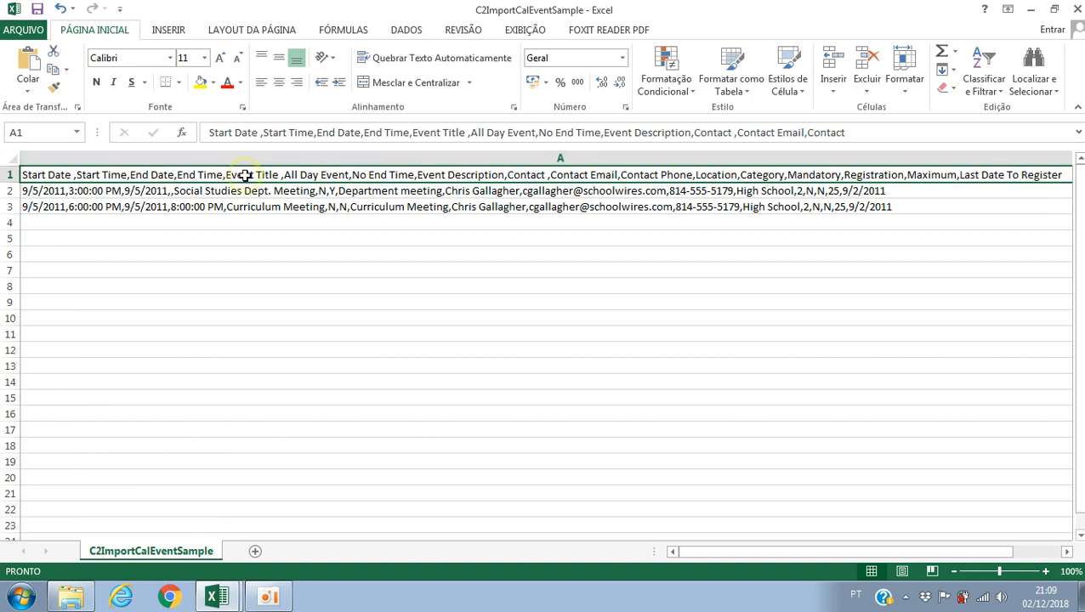
double_click(295, 175)
double_click(520, 175)
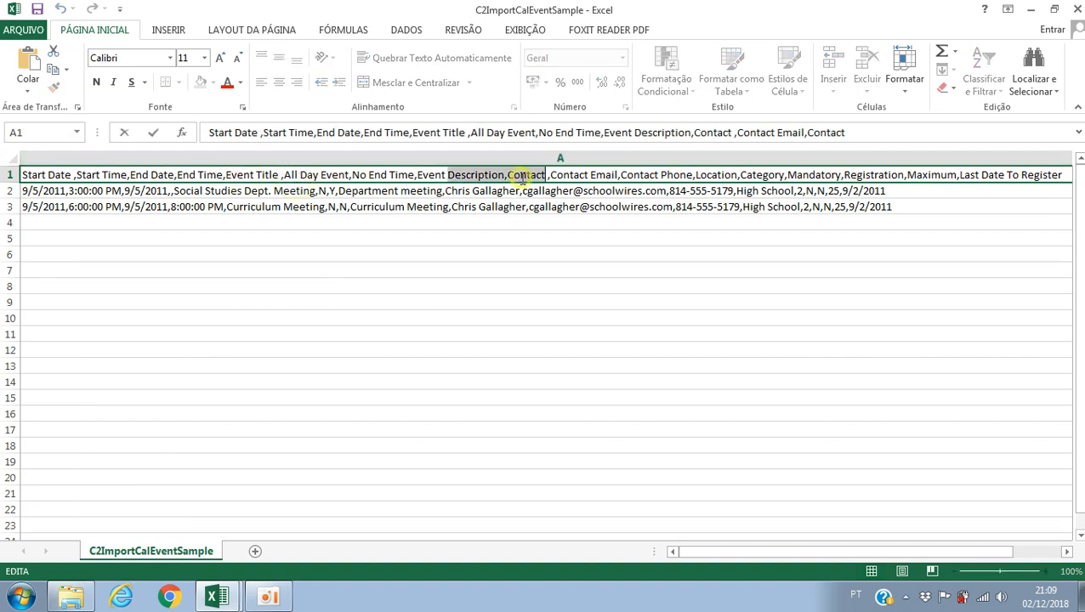
left_click_drag(661, 175, 978, 176)
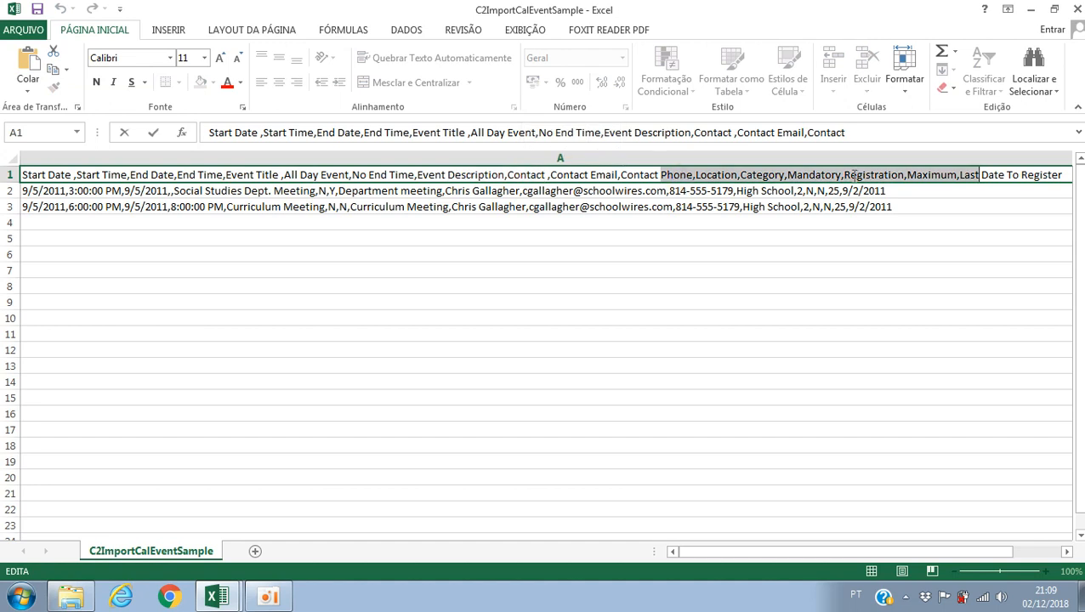
double_click(1039, 174)
left_click(51, 204)
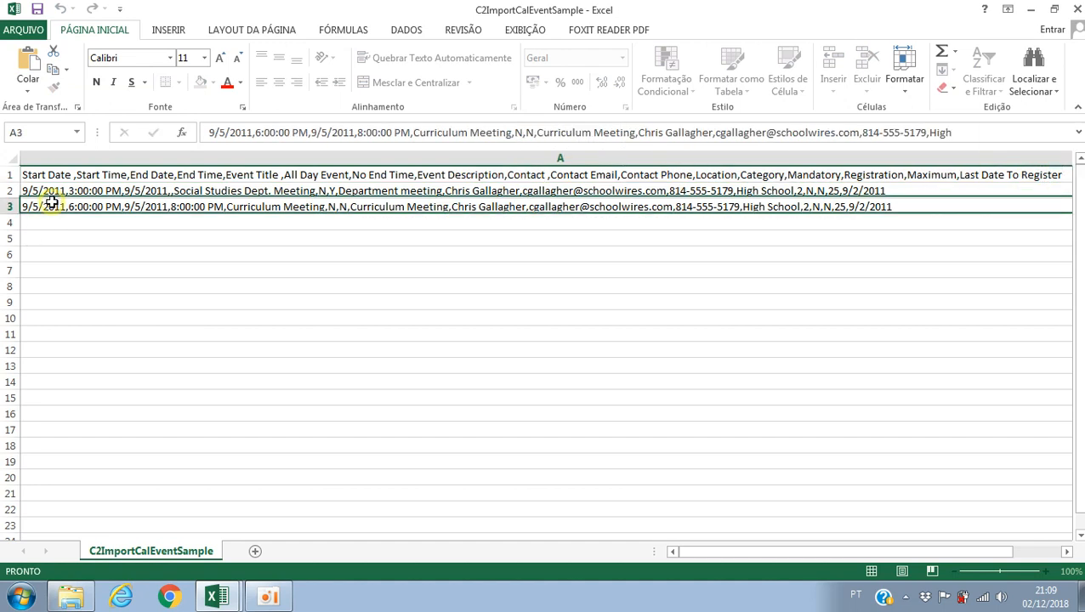
Step: Examine how commas separate the fields in header cell A1 and in the first data row in A2
left_click(79, 179)
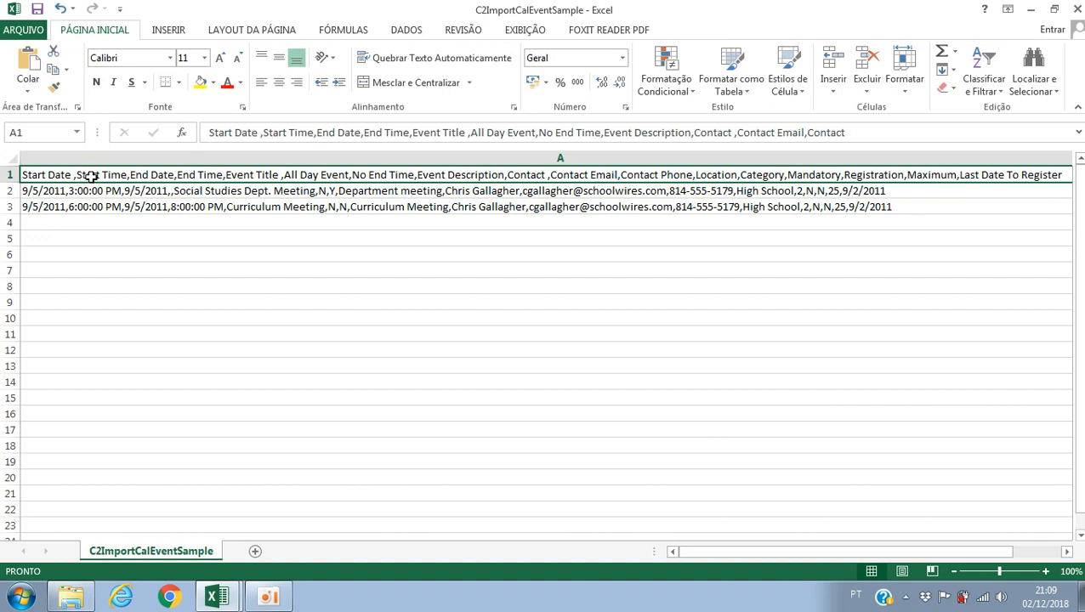
double_click(75, 176)
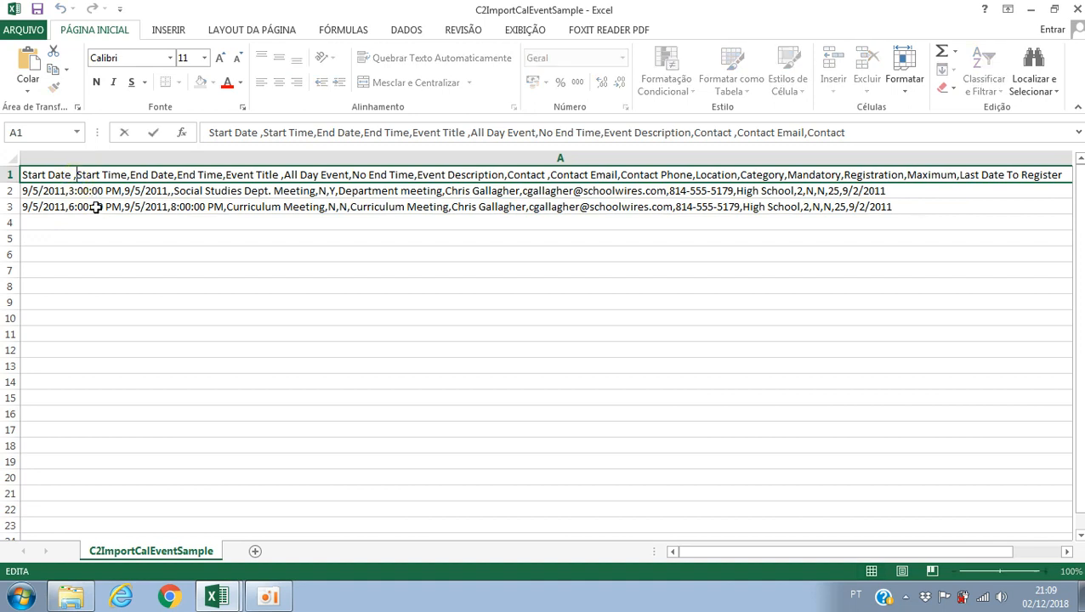
double_click(73, 191)
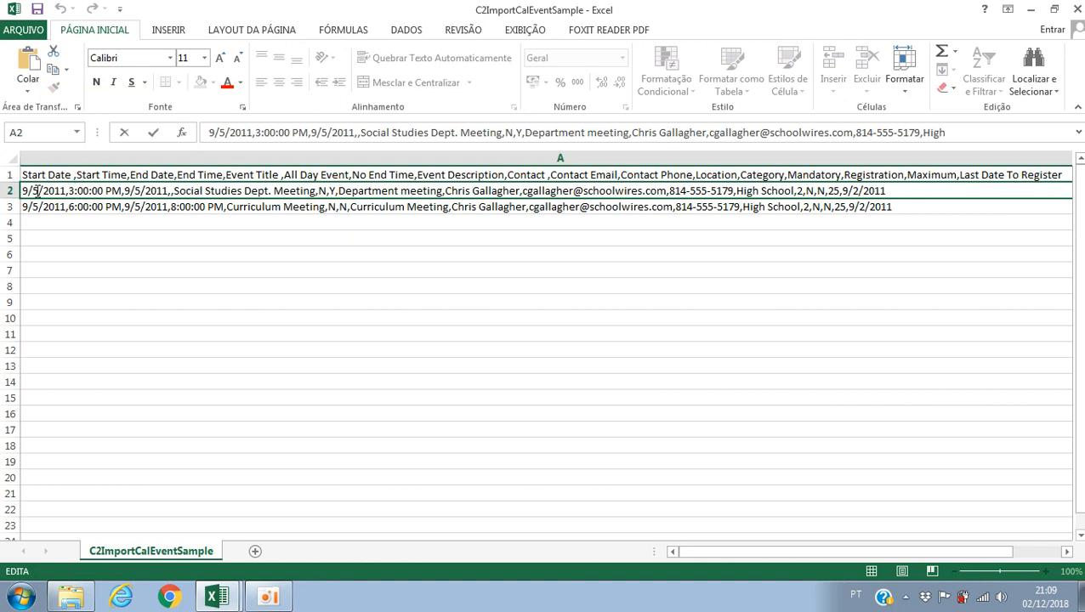
left_click(73, 174)
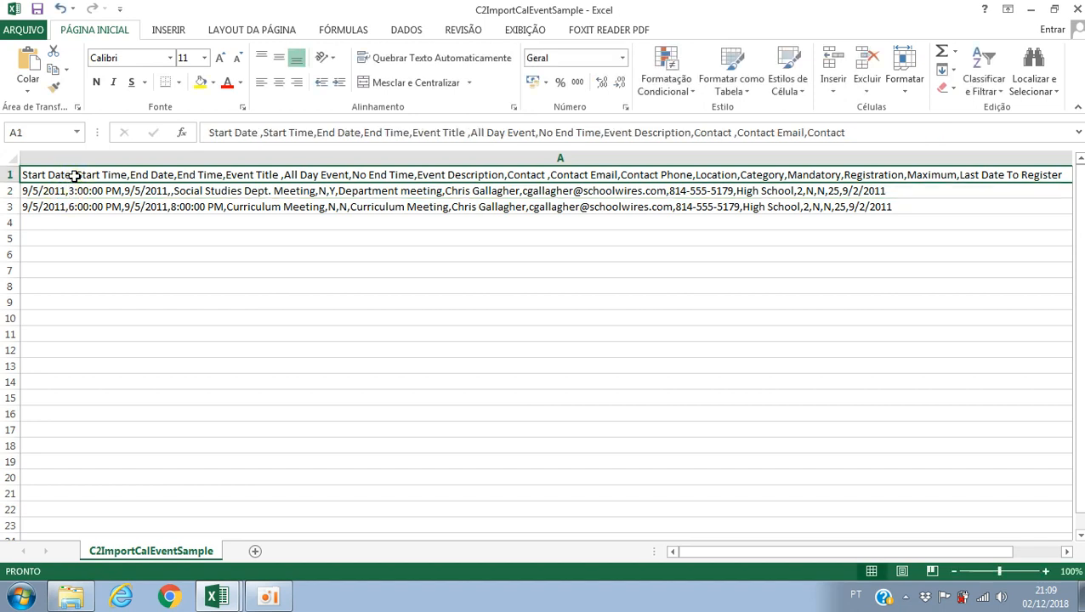
left_click(72, 196)
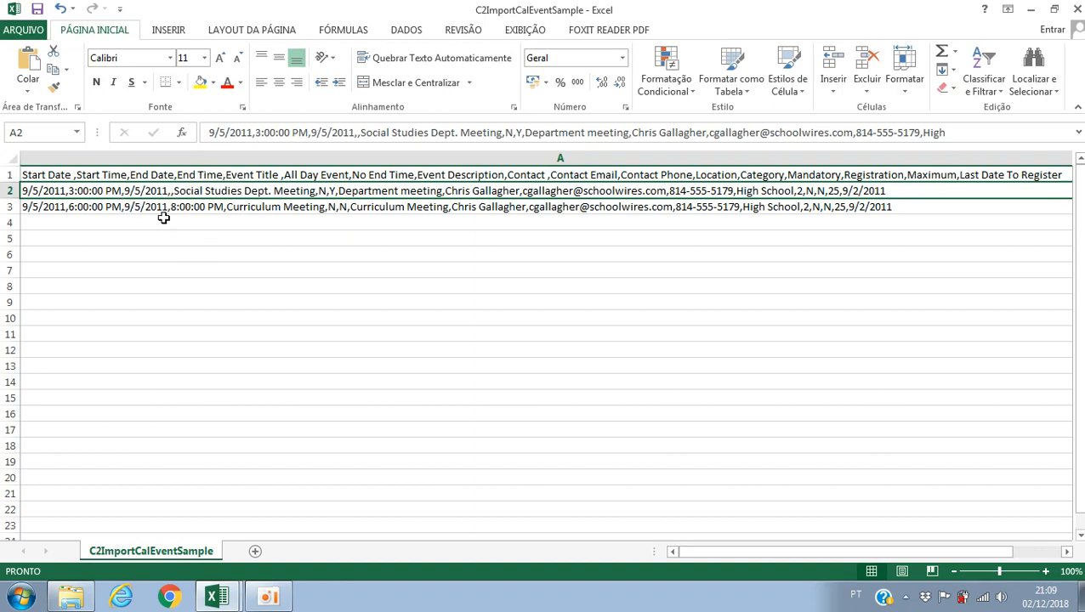
left_click(60, 174)
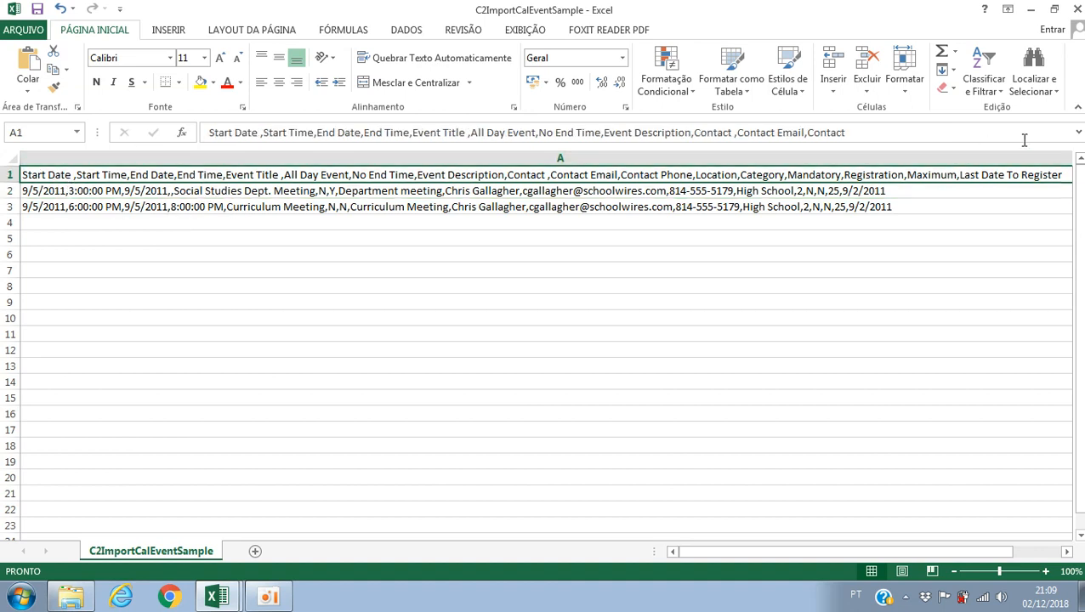
Step: Start the Text to Columns conversion on the whole of column A
left_click(392, 159)
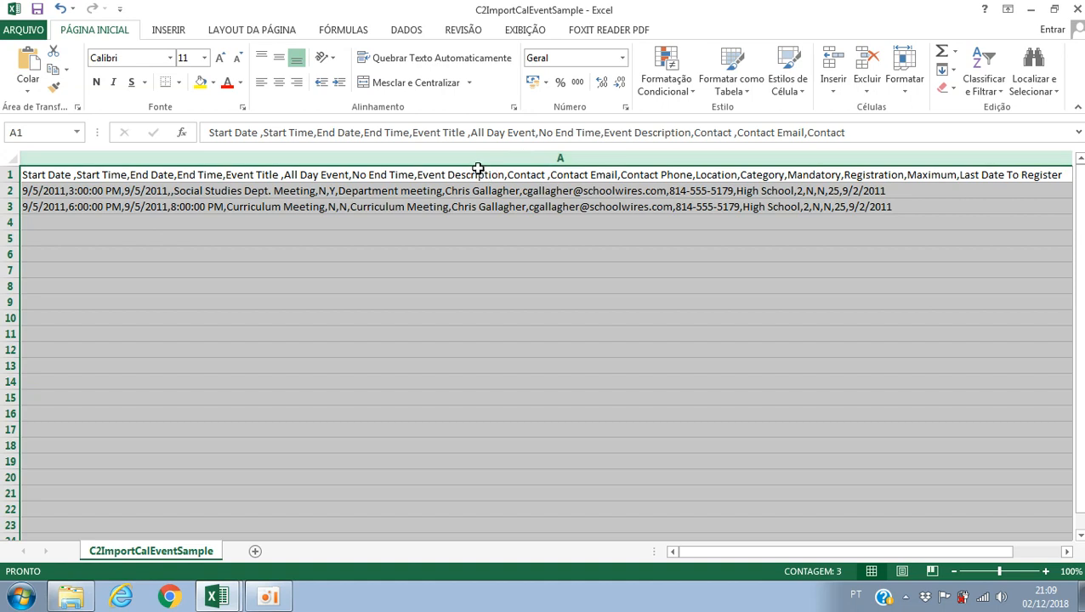
left_click(407, 30)
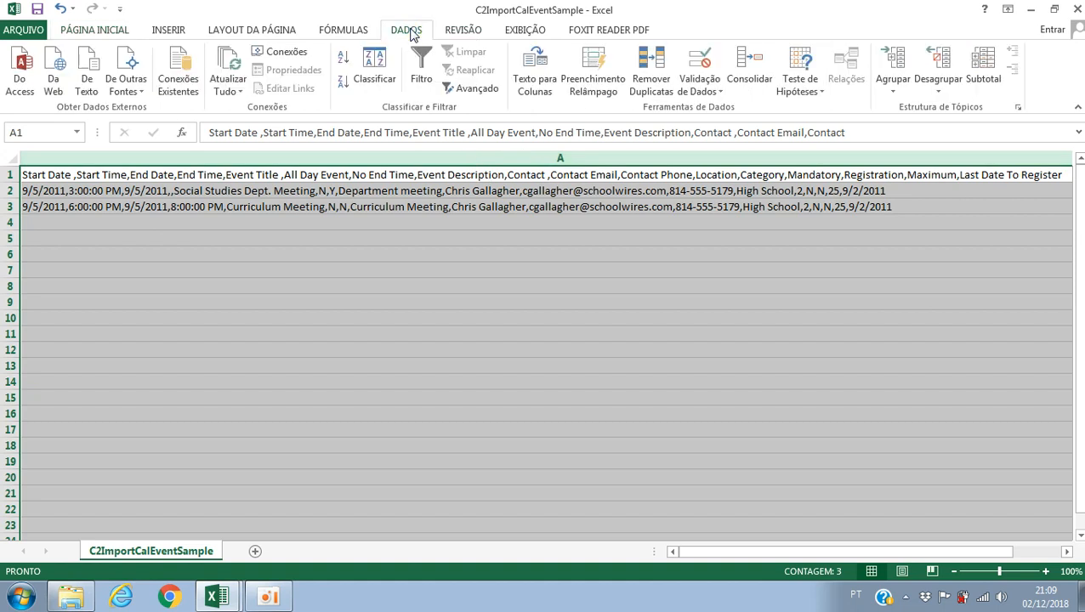
left_click(546, 81)
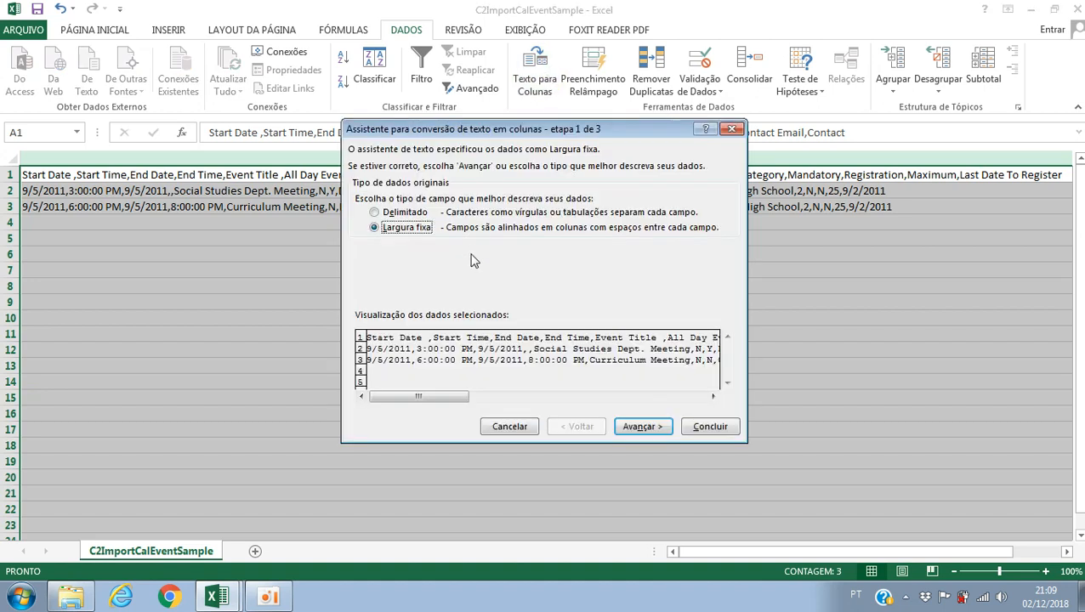
Step: Try the fixed-width split in place of Delimited, placing column breaks at about characters 6, 17, 29 and 52, and return to the data type choice
left_click(415, 214)
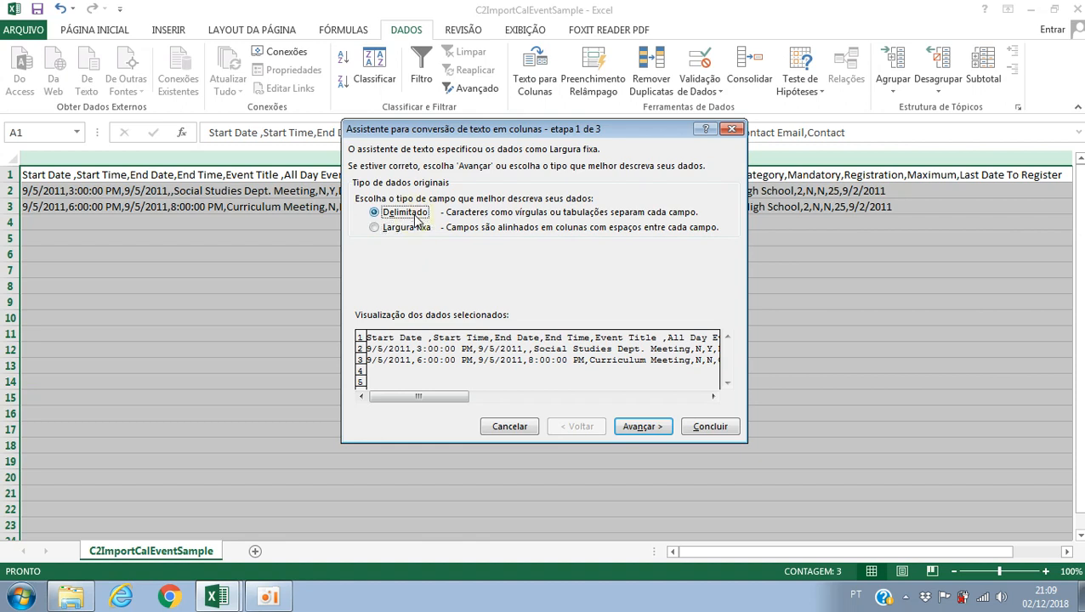
left_click(640, 430)
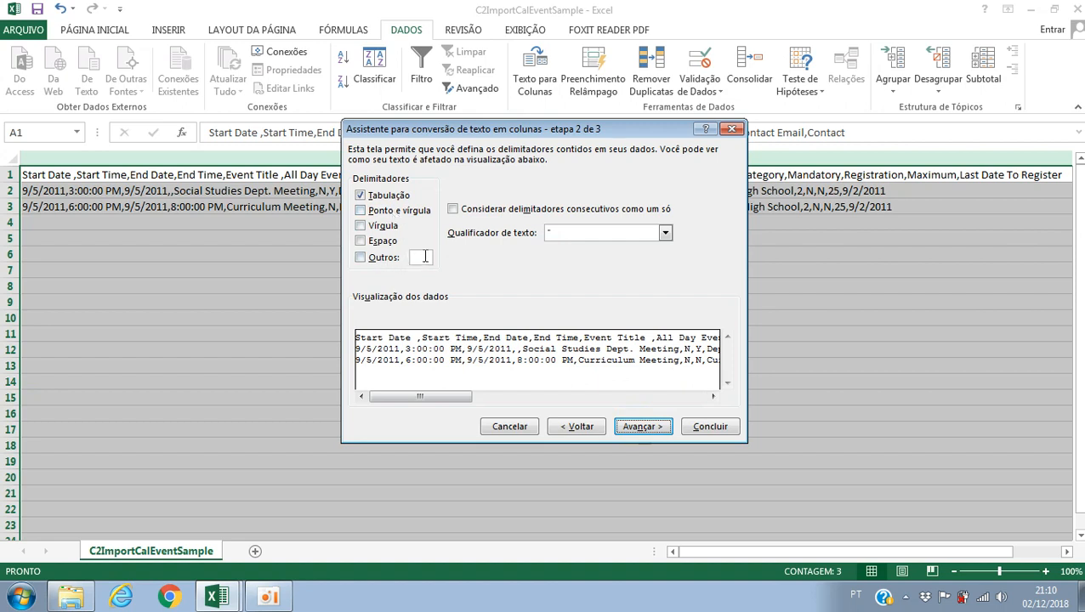
left_click(576, 427)
left_click(374, 228)
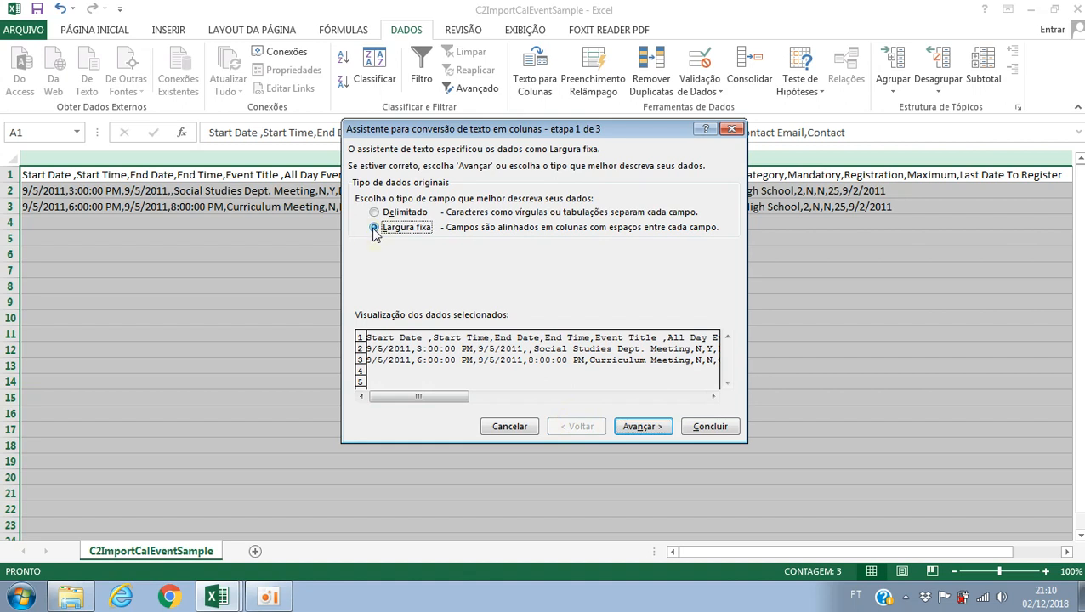
left_click(641, 427)
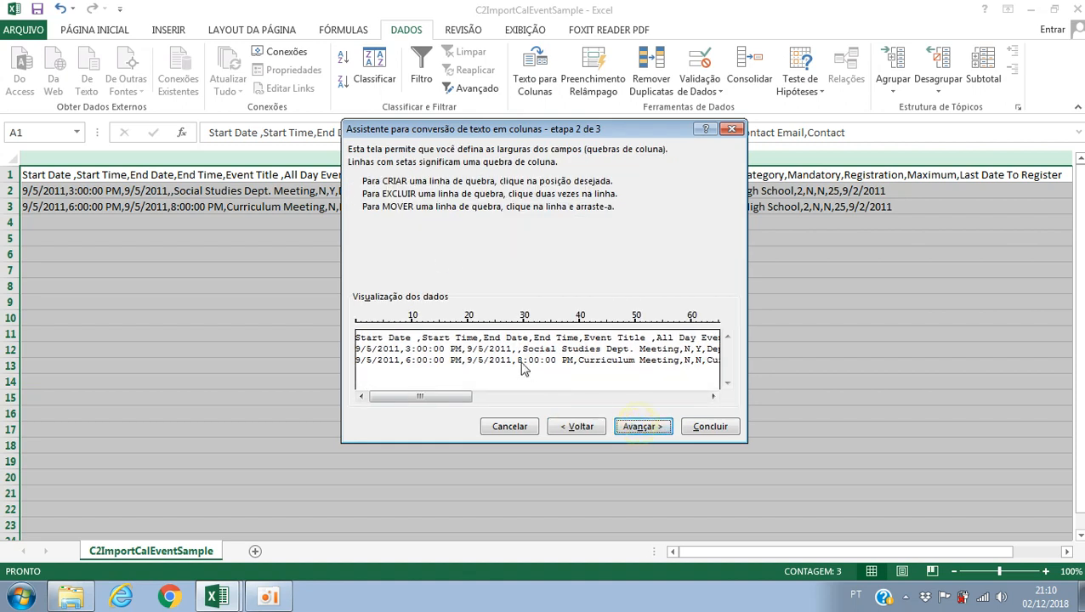
left_click(388, 329)
left_click_drag(391, 340, 451, 364)
left_click(443, 322)
left_click(519, 338)
left_click(574, 323)
left_click_drag(575, 349, 647, 348)
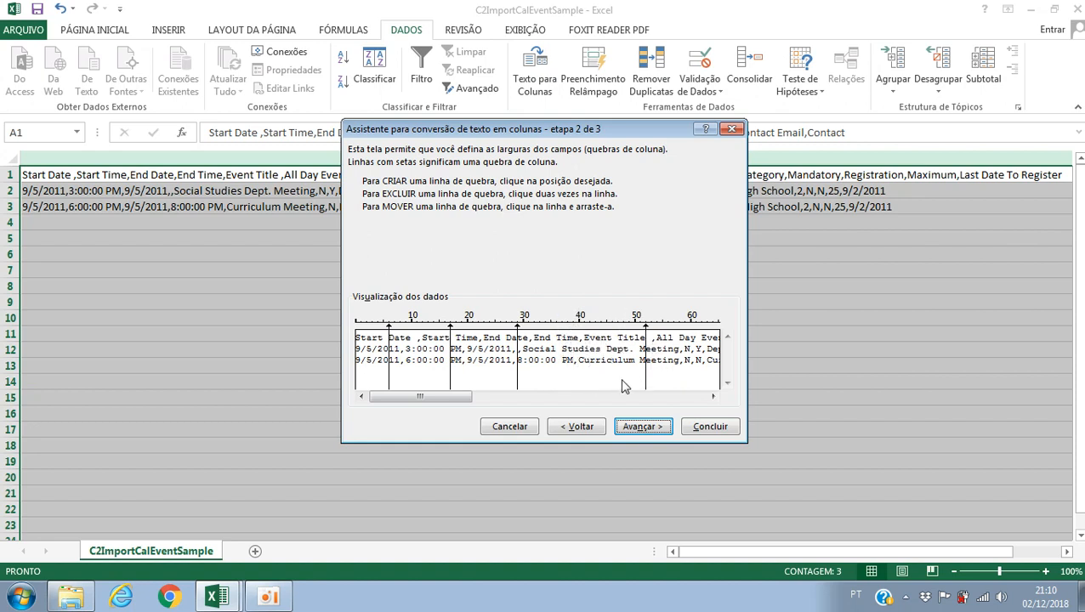
left_click(563, 427)
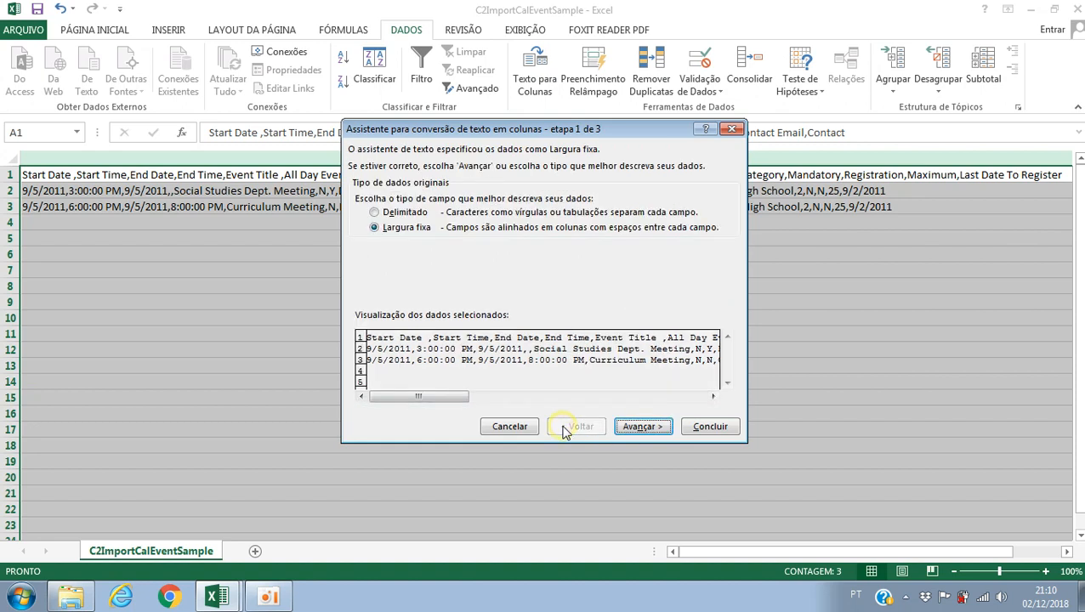
Step: Set the conversion to Delimited, with comma as the only delimiter instead of tab
left_click(408, 213)
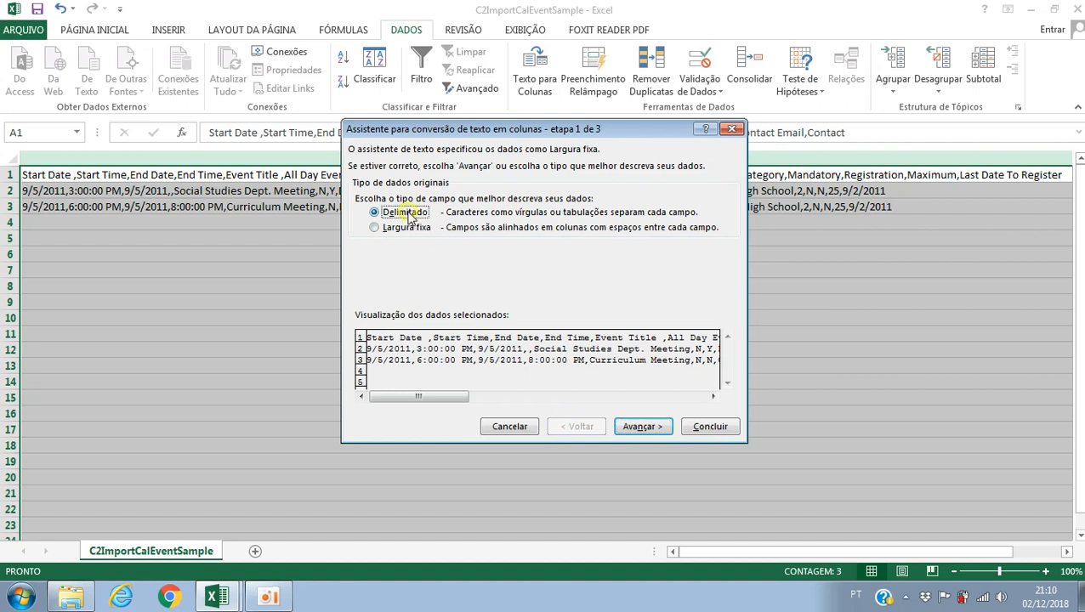
left_click(646, 428)
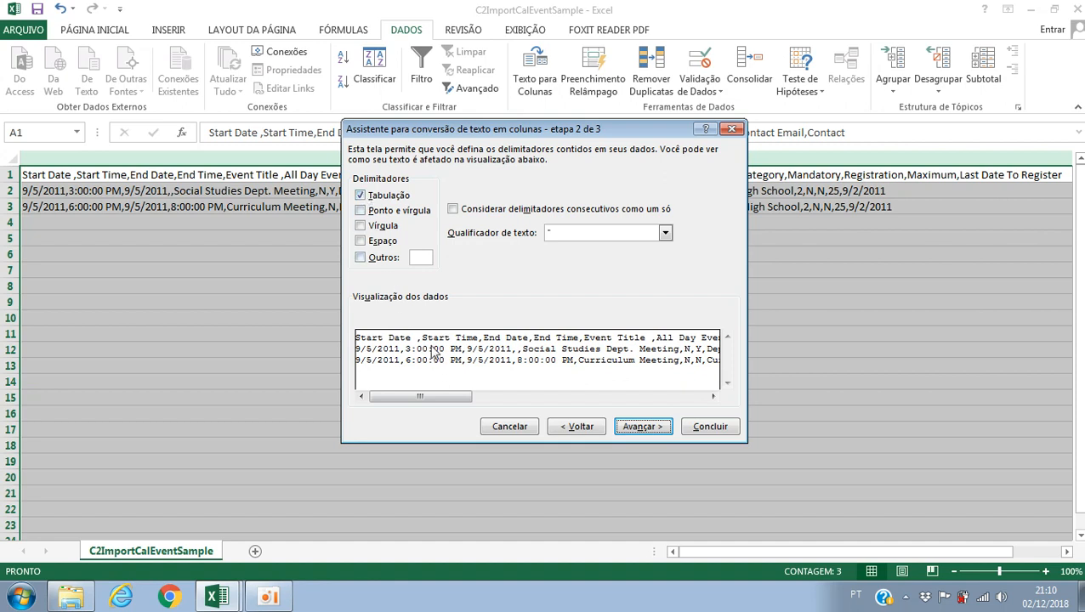
left_click(359, 196)
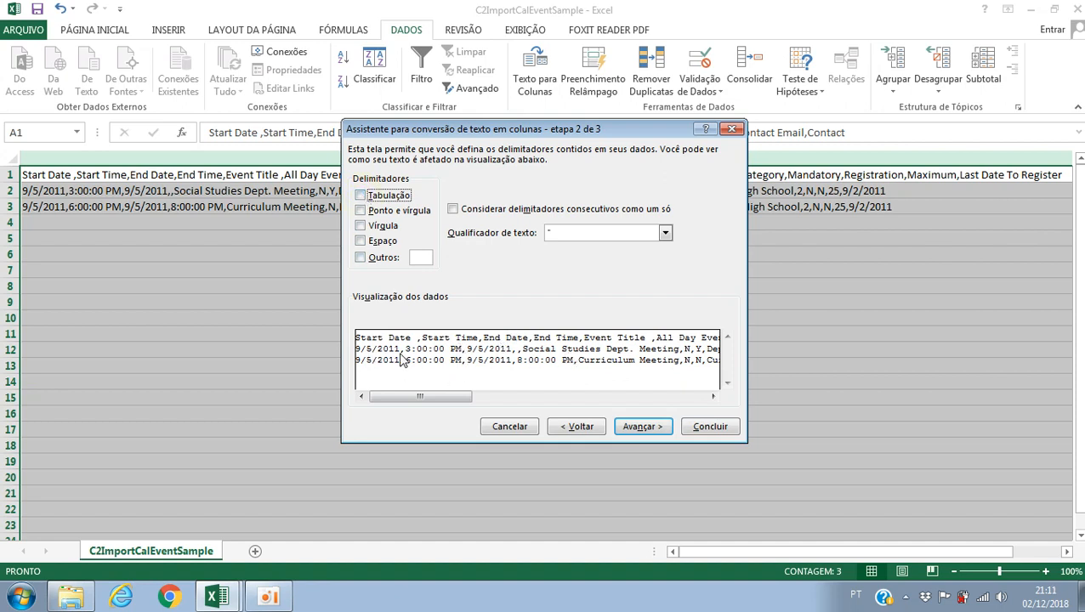
left_click(361, 227)
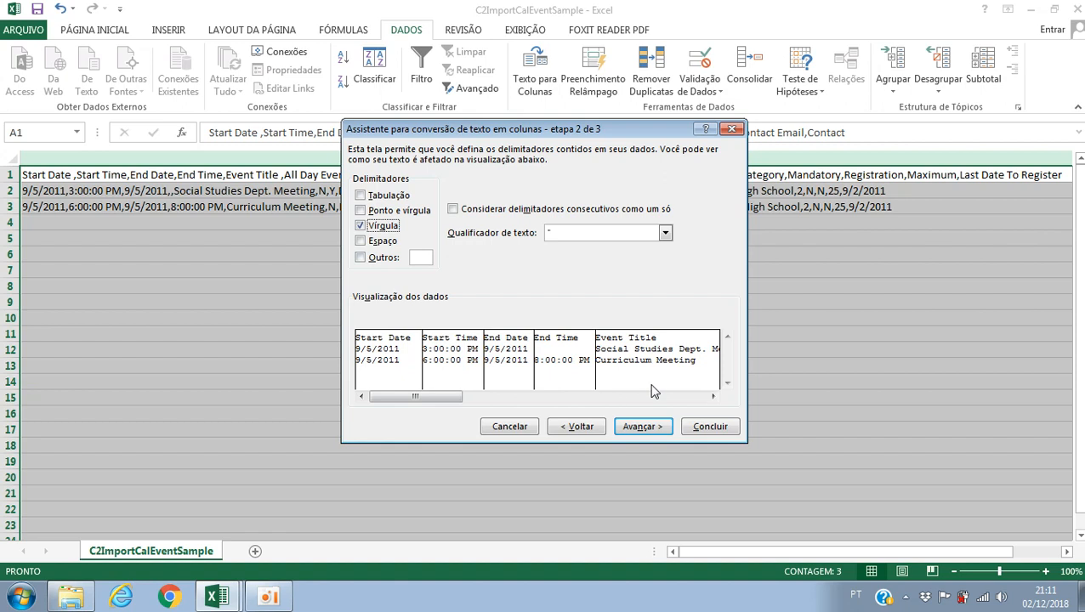
Step: Complete the conversion, keeping the General format for the columns and $A$1 as the destination
left_click(643, 426)
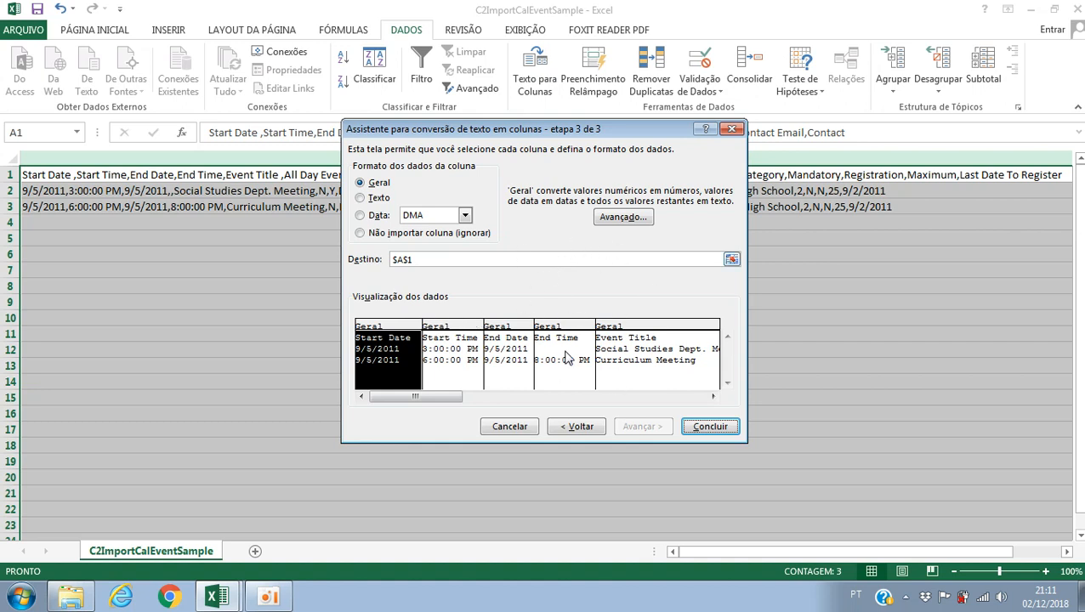
left_click(465, 330)
left_click(508, 332)
left_click(563, 331)
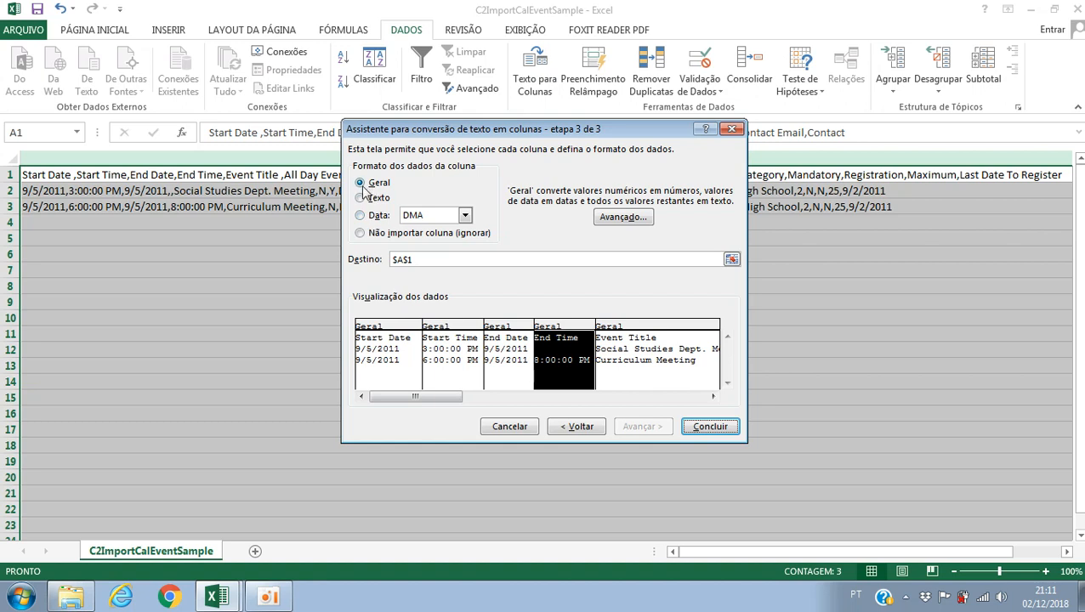
left_click(389, 329)
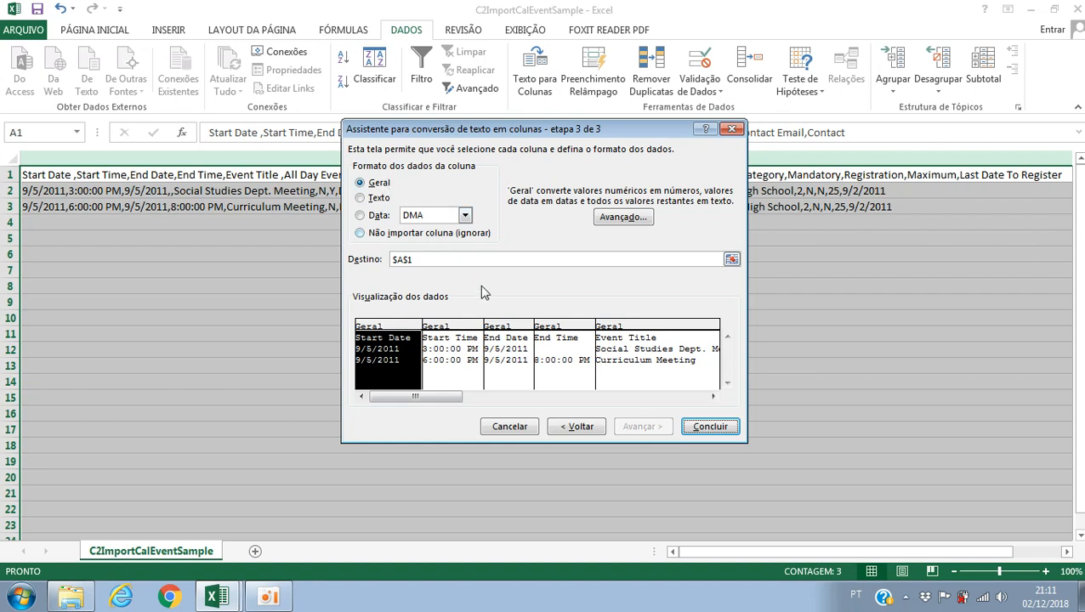
left_click(710, 428)
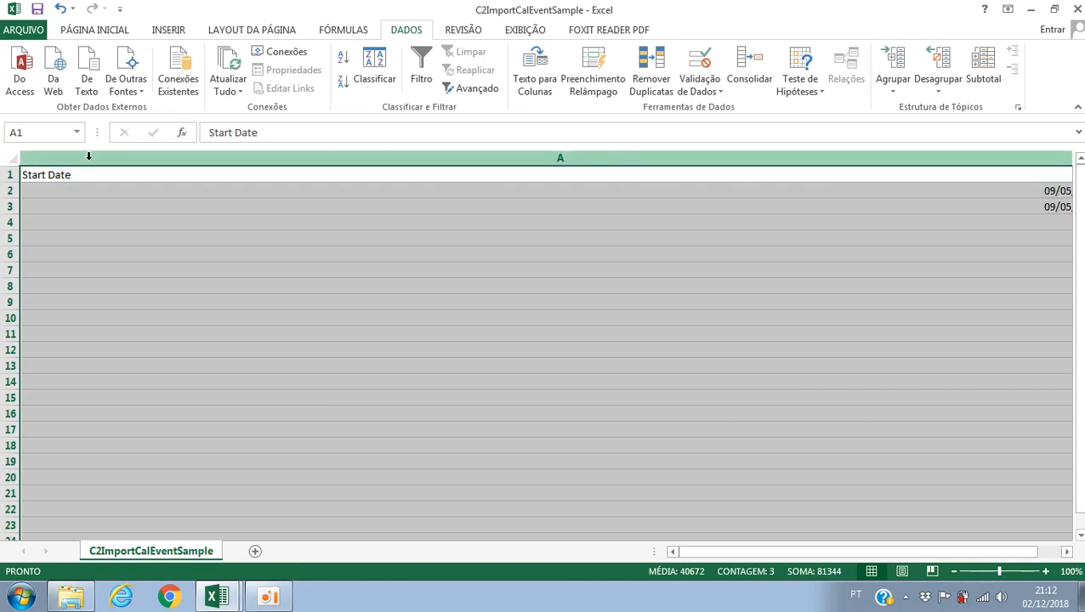
Step: Narrow the oversized column A until it only just fits the start dates
left_click(120, 177)
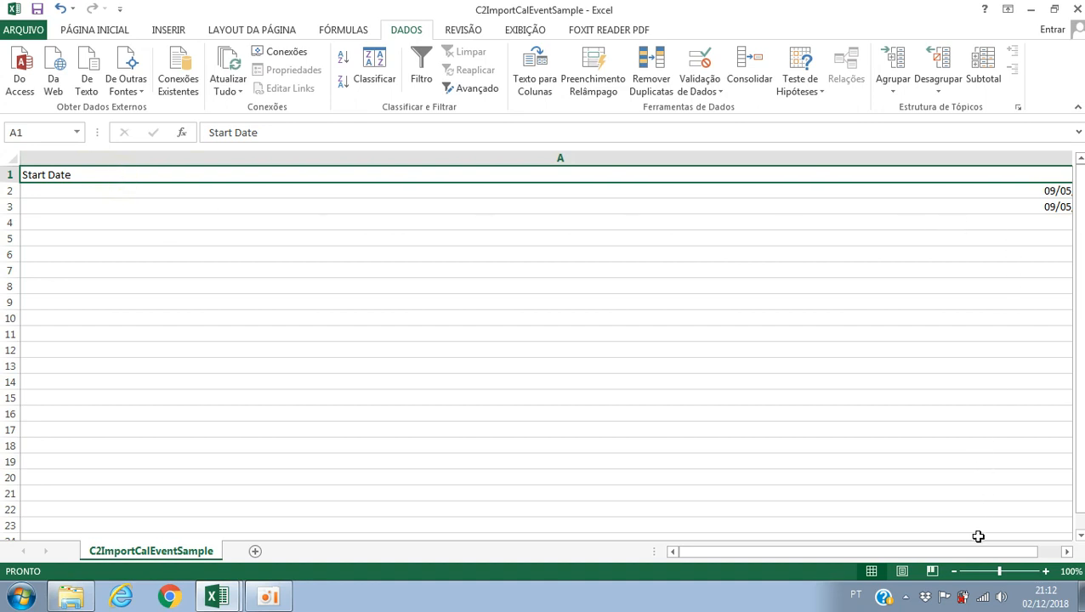
left_click(1067, 552)
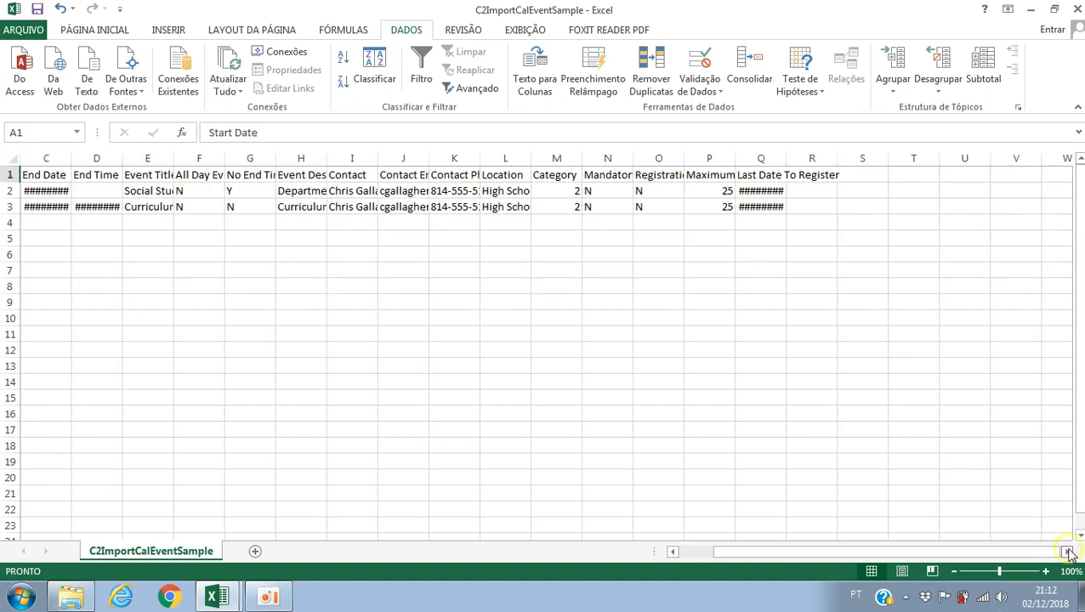
left_click_drag(958, 552, 804, 551)
left_click(871, 150)
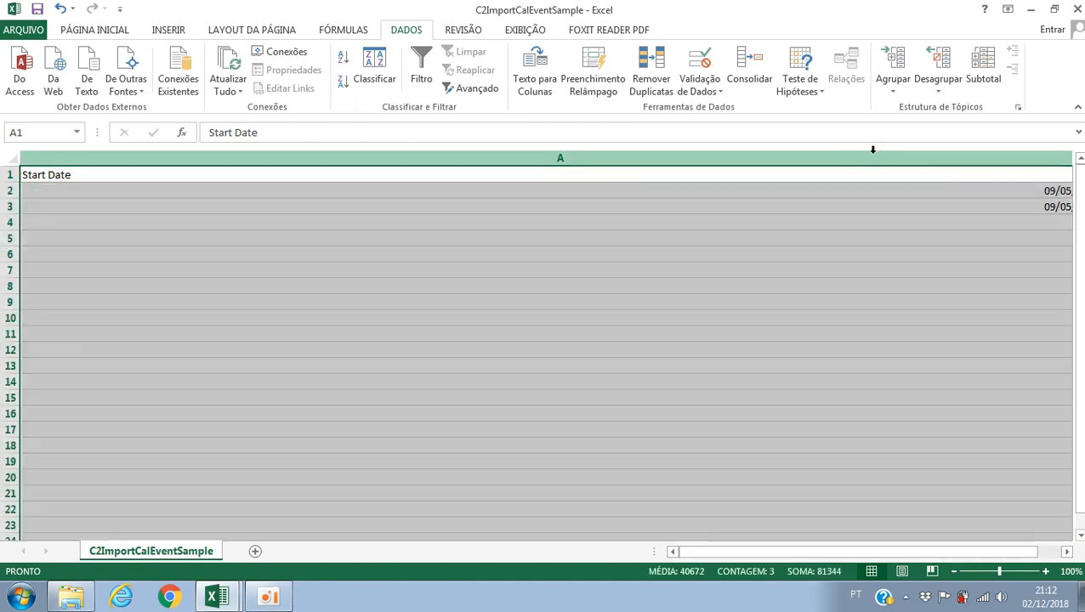
right_click(872, 151)
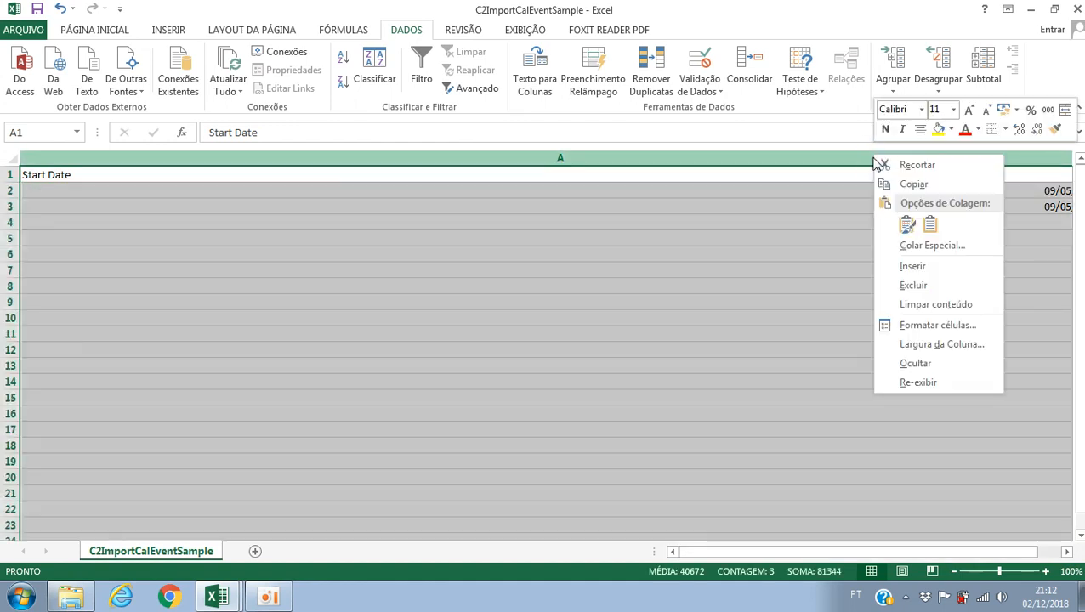
left_click(918, 344)
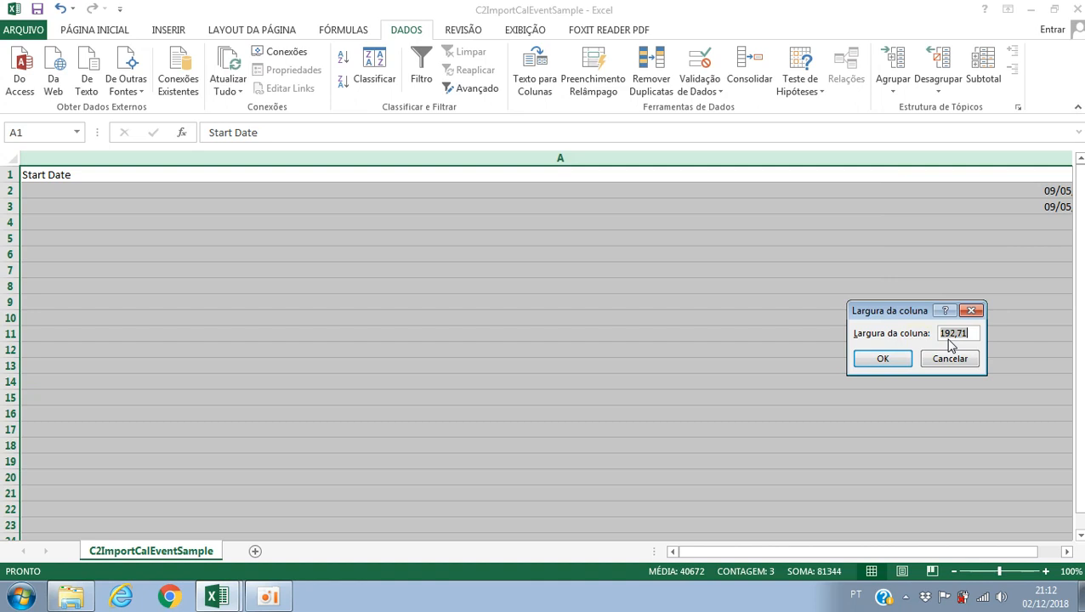
type("19")
key("Return")
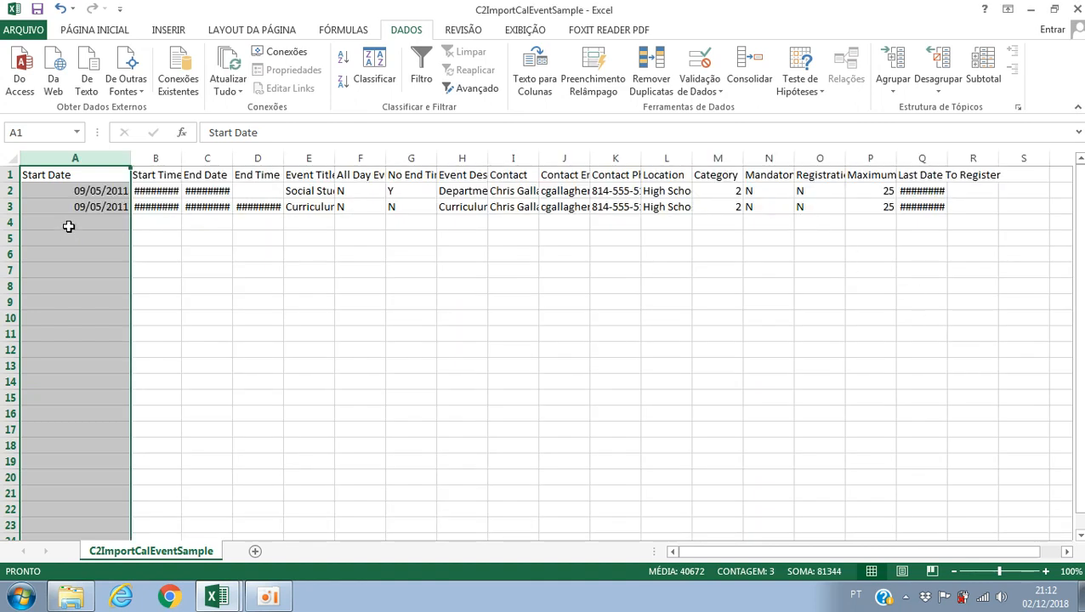
left_click_drag(129, 158, 89, 157)
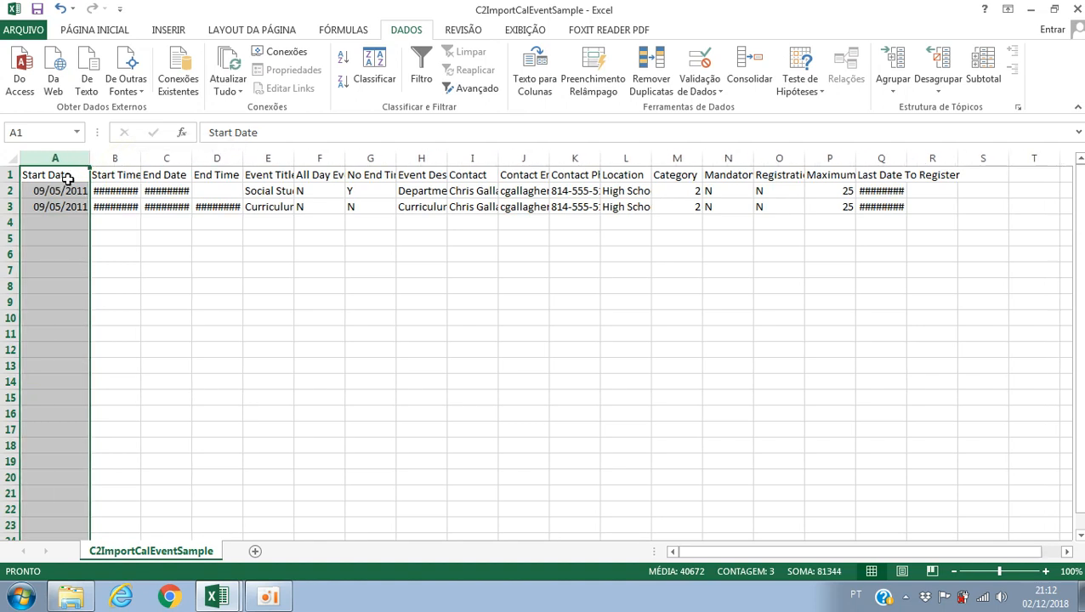
Step: Examine how the data is now split into separate columns, from Start Date through Contact Phone
left_click(68, 179)
left_click(120, 176)
left_click(171, 177)
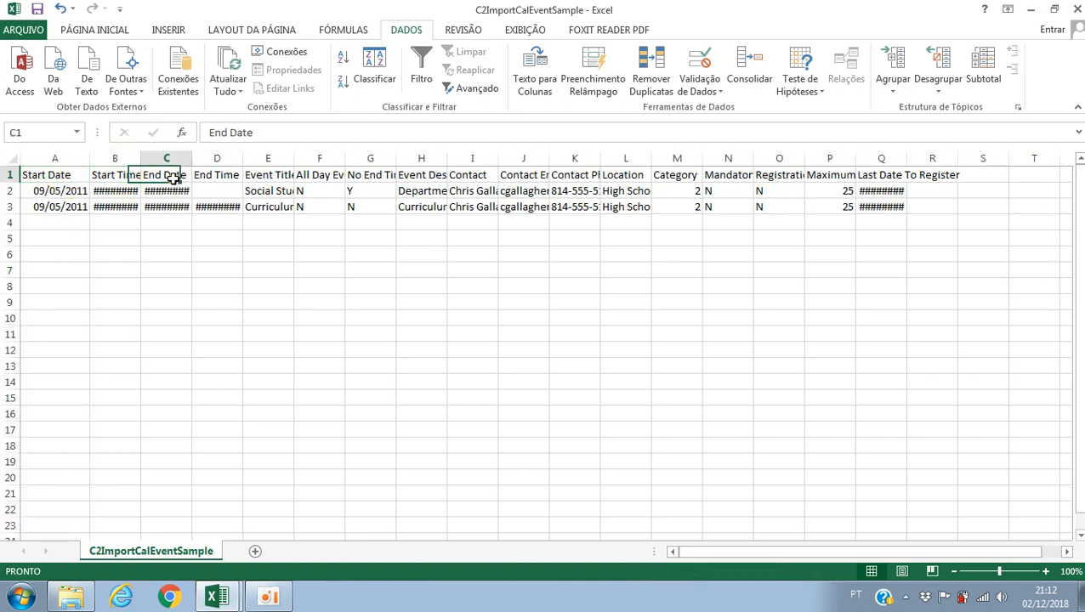
left_click(115, 158)
left_click(219, 159)
left_click(268, 158)
left_click(319, 158)
left_click(369, 158)
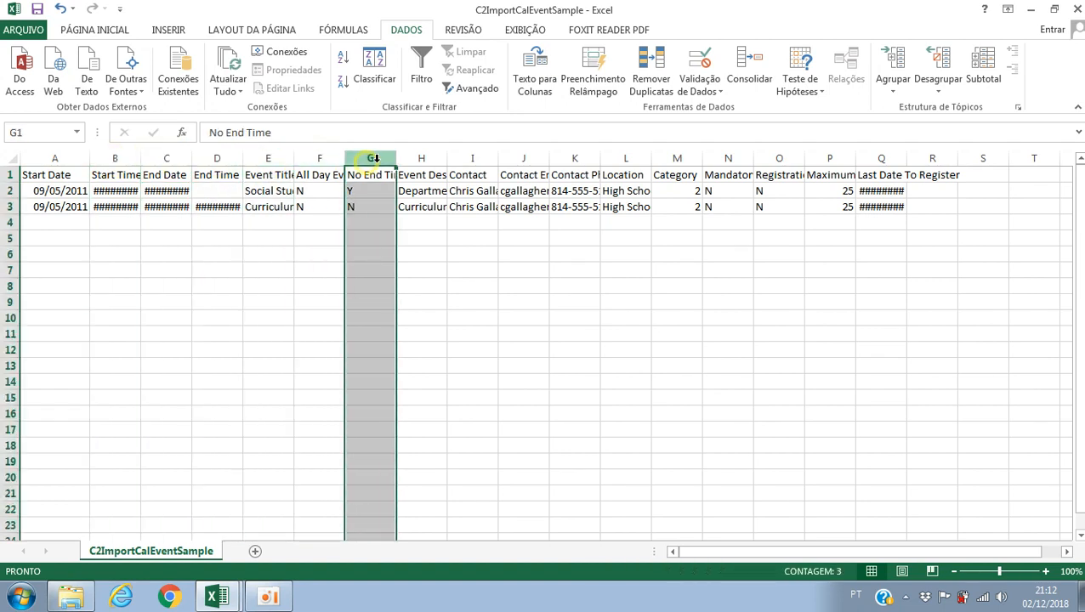
left_click(439, 161)
left_click(472, 159)
left_click(564, 159)
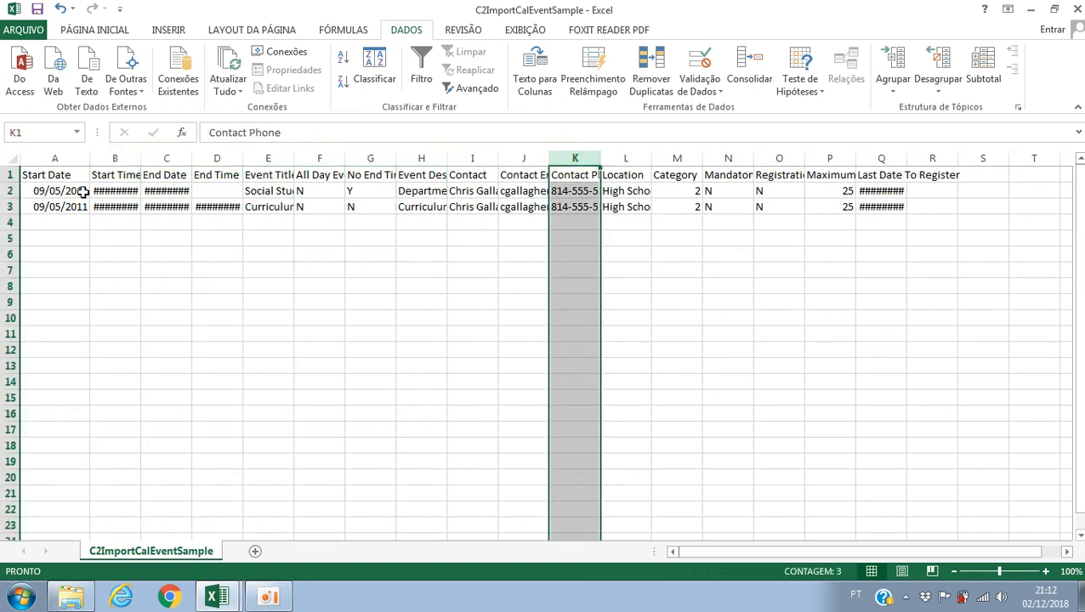
Step: Center the contents of columns A through R horizontally and autofit the column widths to their contents
left_click_drag(64, 158, 936, 159)
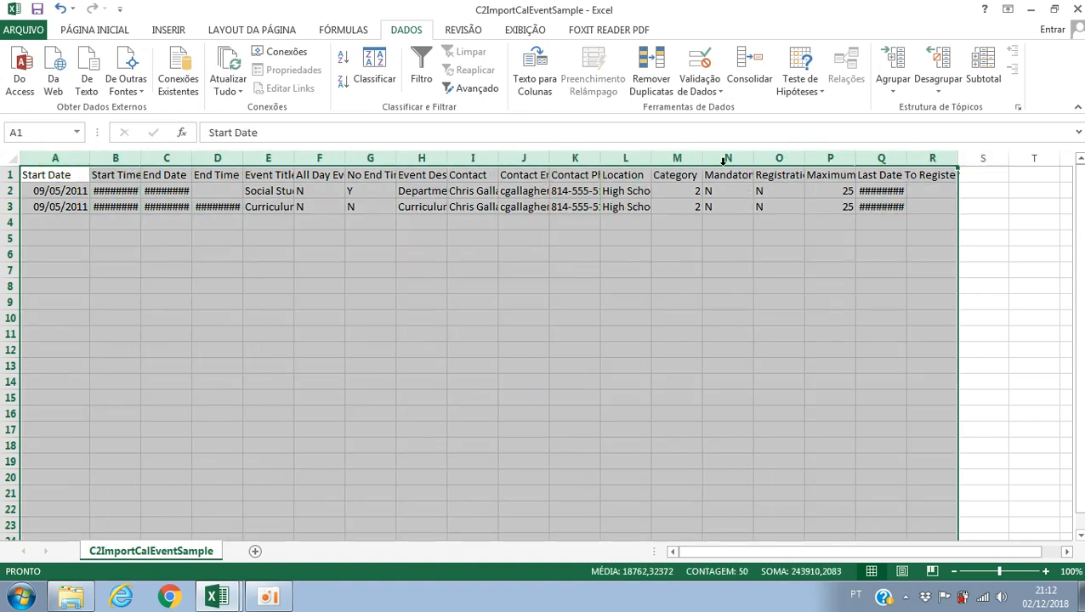
left_click(85, 31)
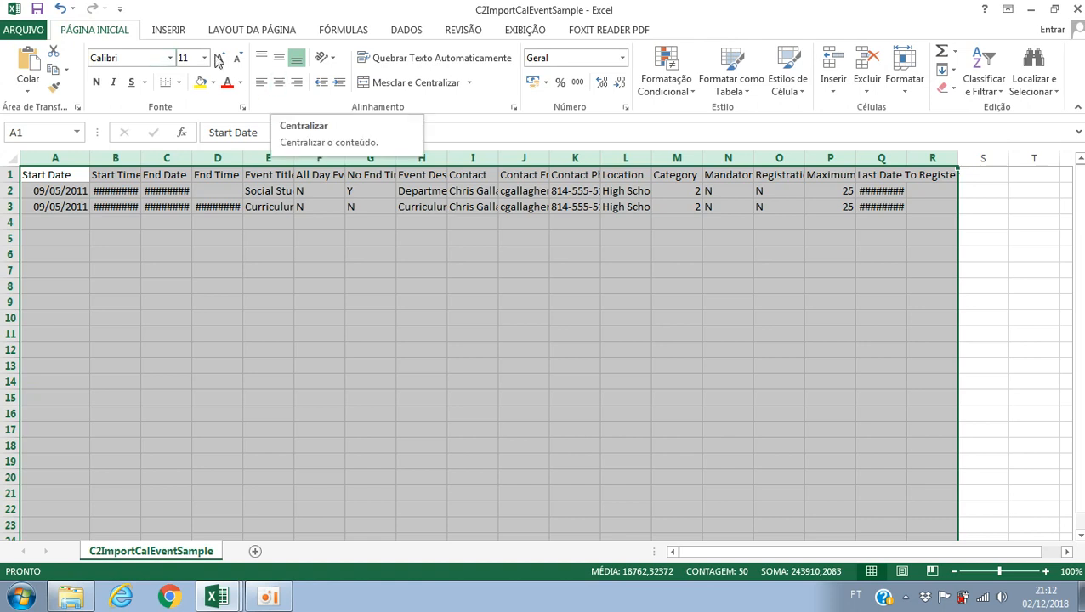
left_click(281, 83)
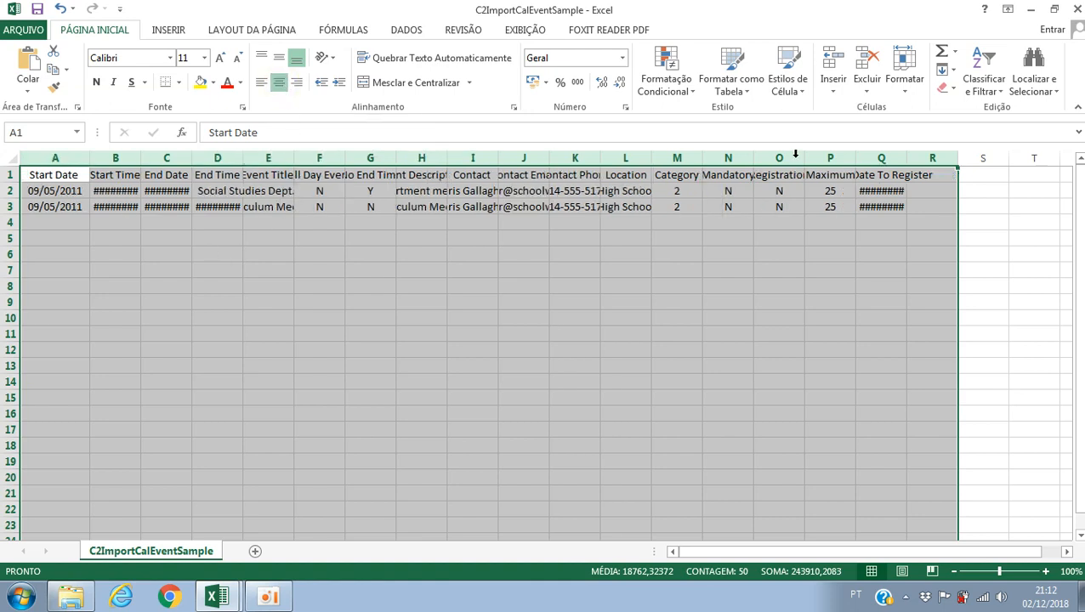
double_click(91, 159)
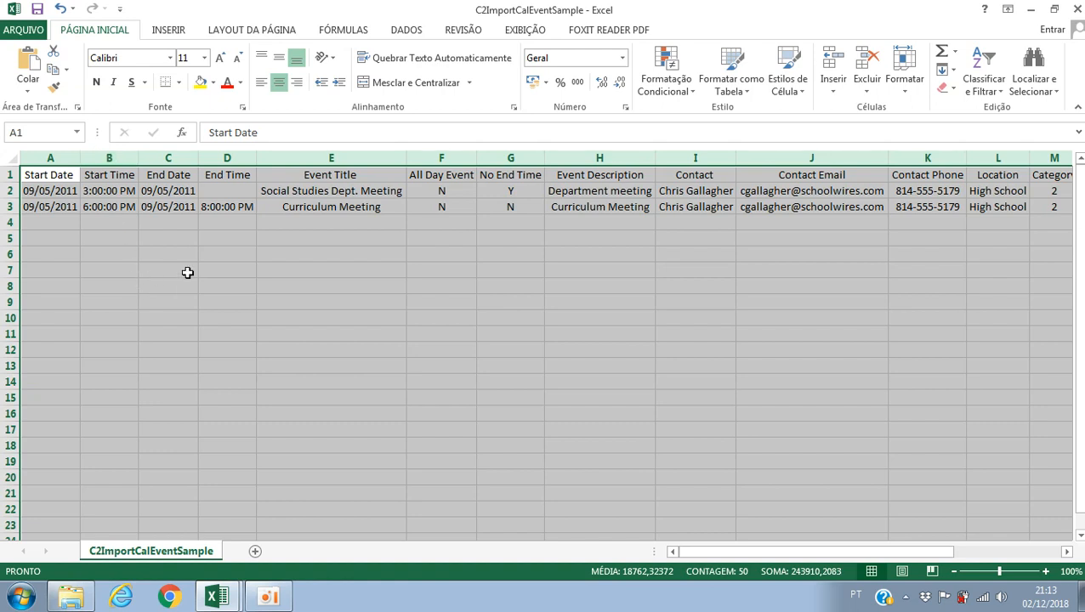
left_click(223, 269)
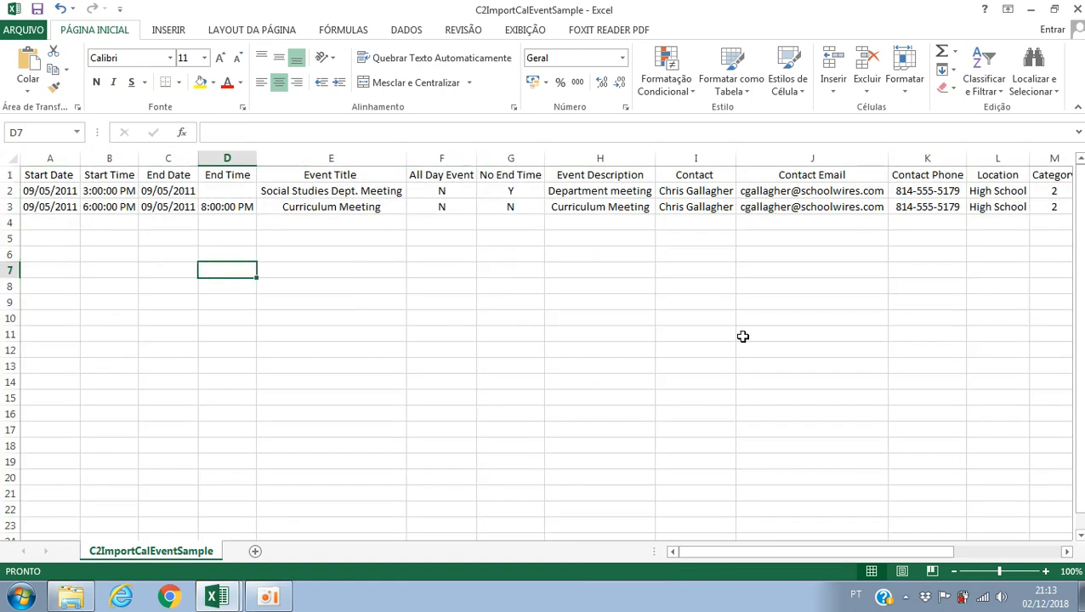
Step: Make the header cells A1:P1 bold
left_click(1066, 552)
left_click(1066, 552)
left_click(1066, 552)
left_click_drag(1020, 552, 848, 555)
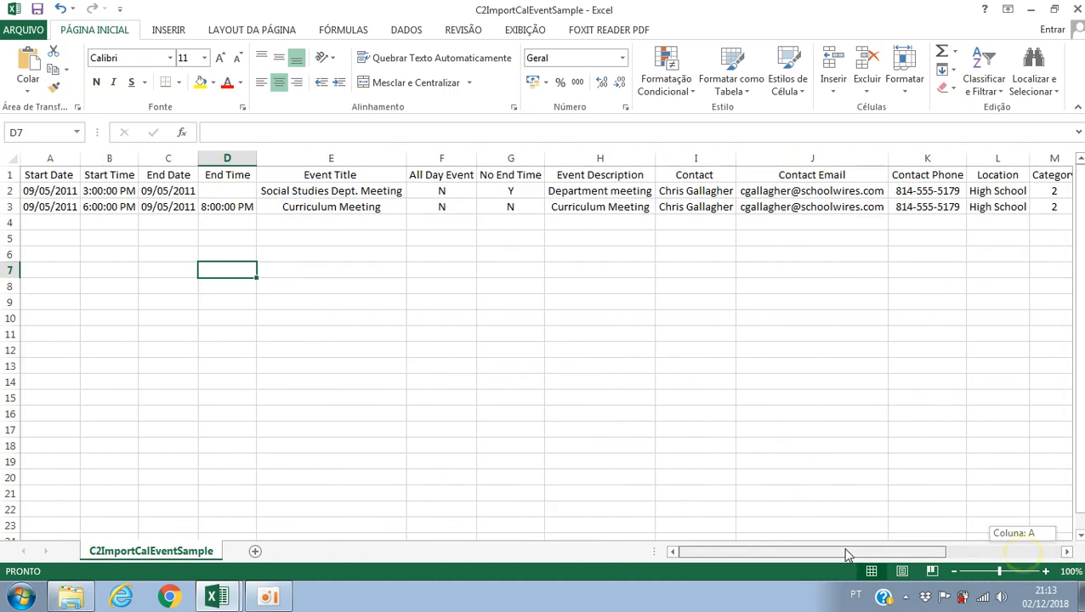
left_click_drag(45, 175, 1059, 174)
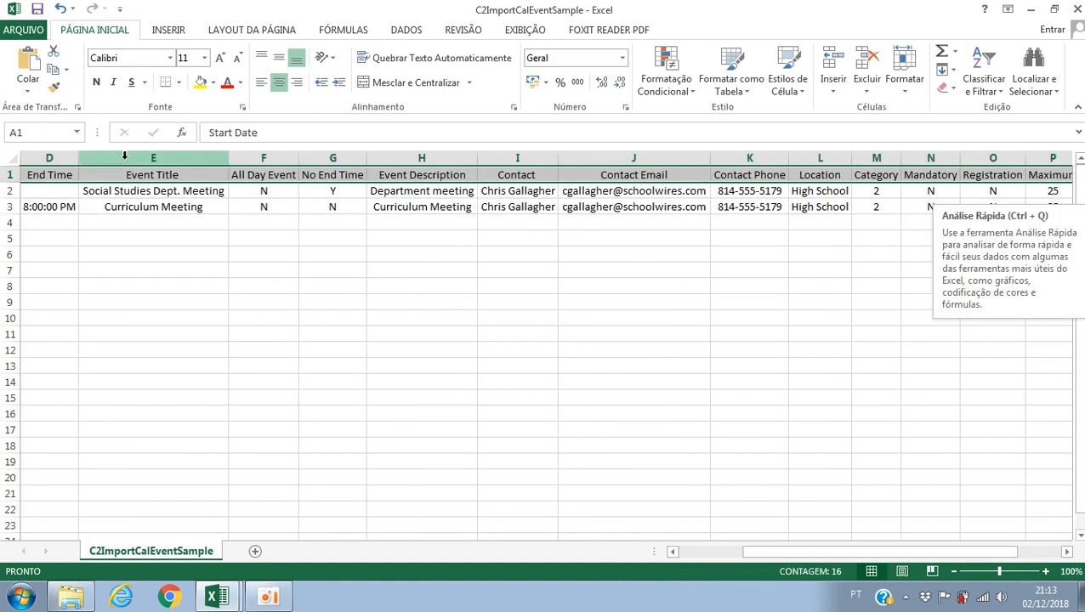
left_click(96, 83)
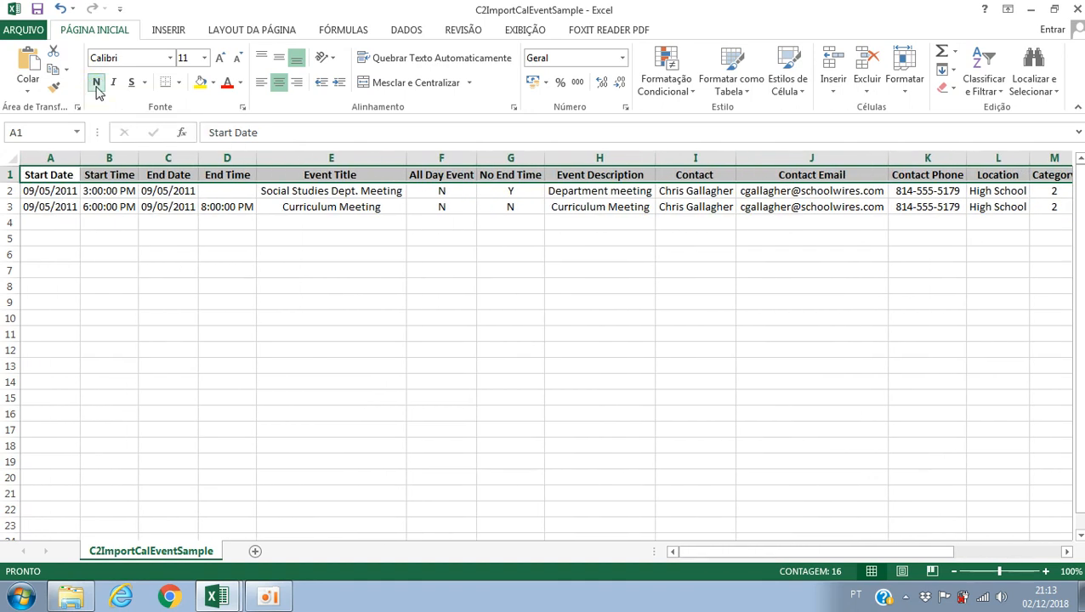
left_click(76, 256)
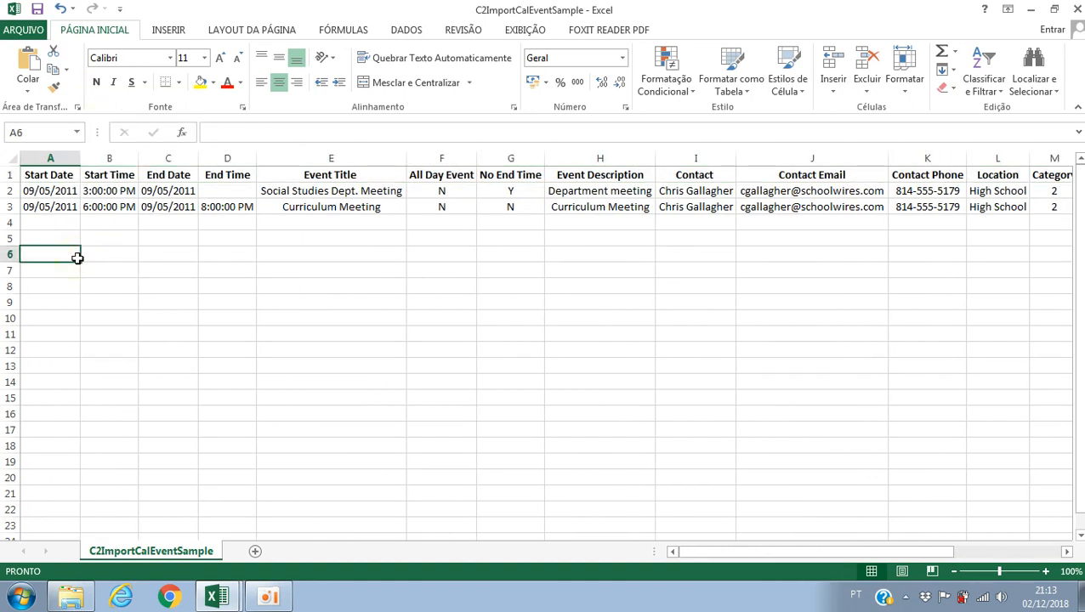
Step: Review the headers in row 1 from Start Date to Event Title and the separated data in A1:K3
left_click(52, 176)
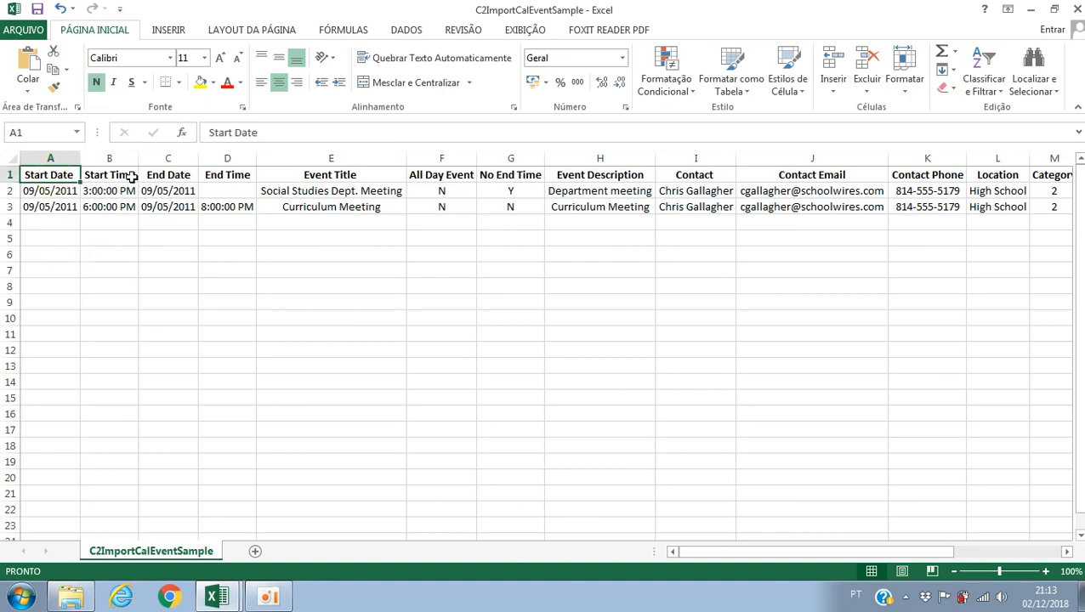
left_click(132, 177)
left_click(176, 178)
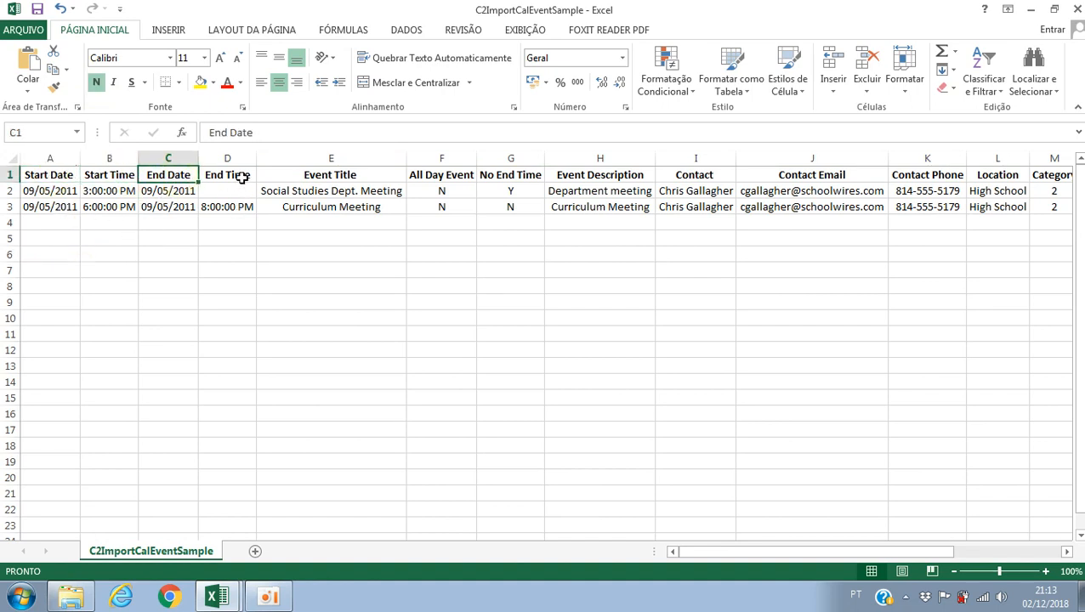
left_click(242, 177)
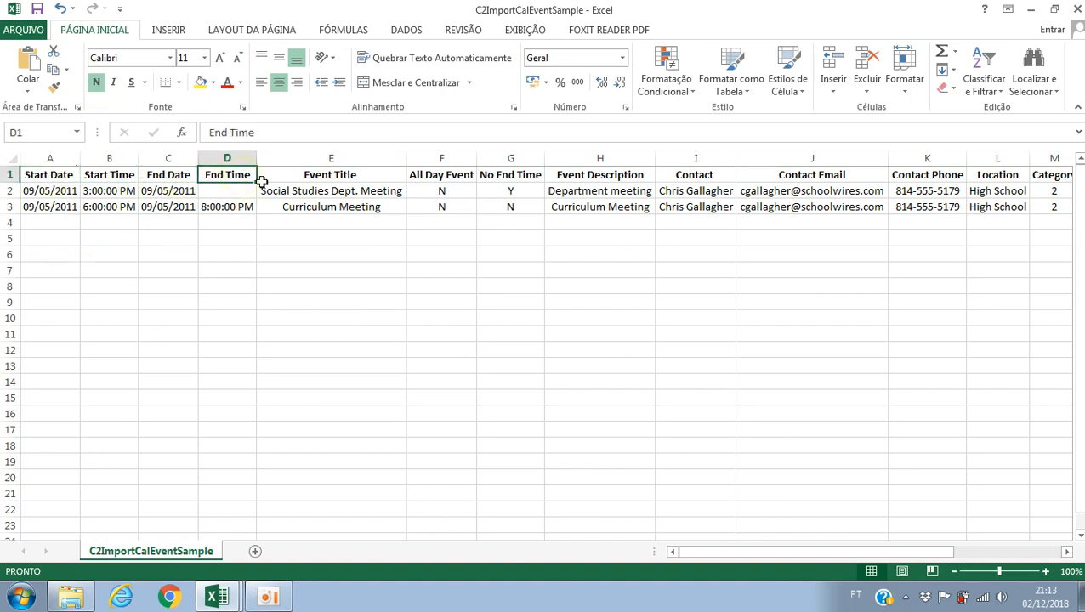
left_click(371, 176)
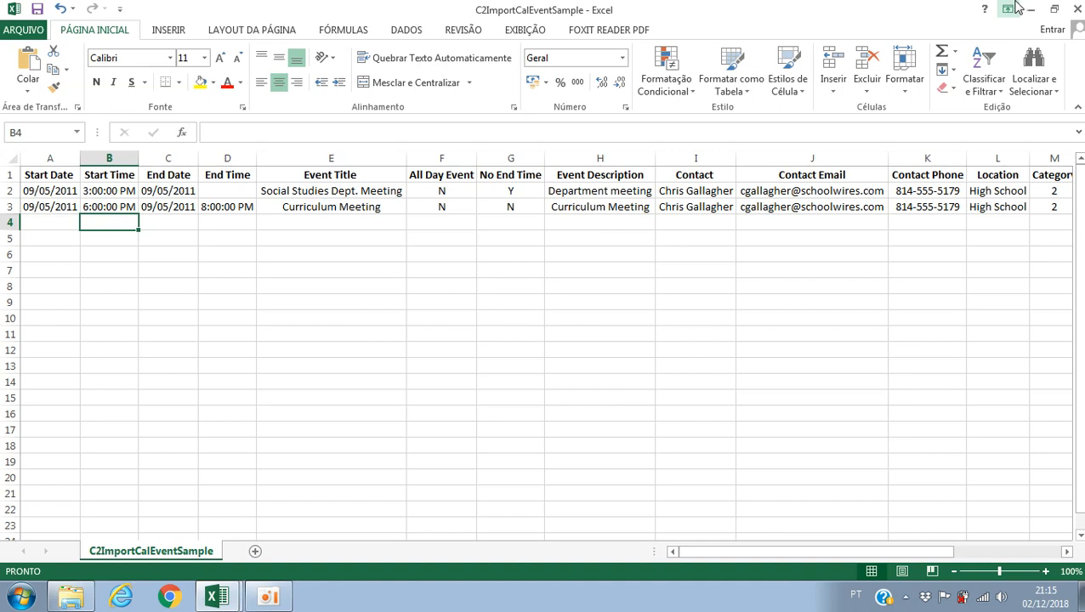
left_click(589, 405)
left_click(644, 303)
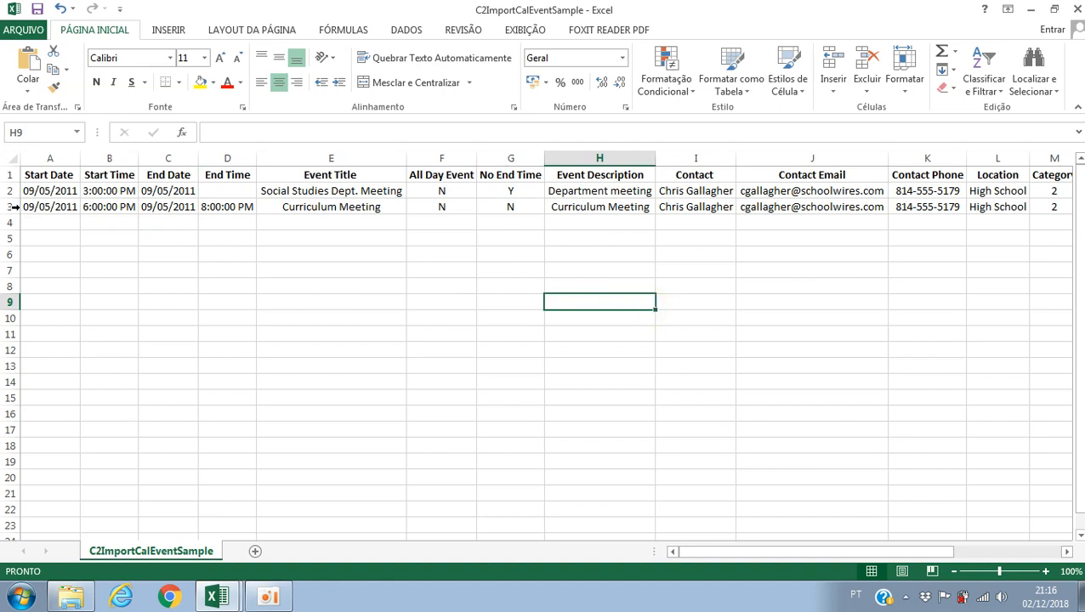
left_click_drag(34, 175, 906, 207)
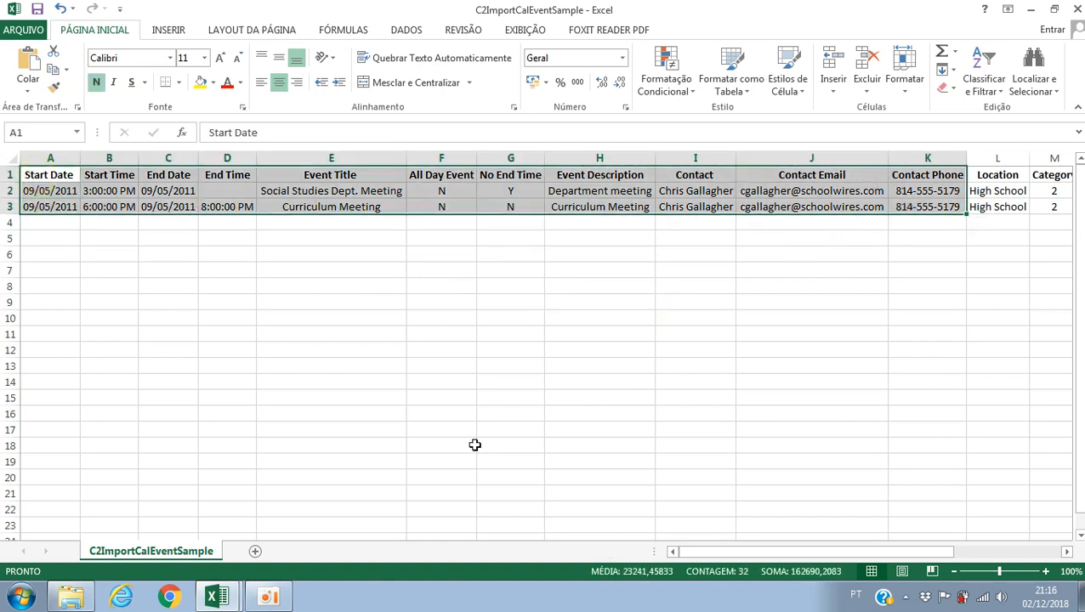
left_click(235, 595)
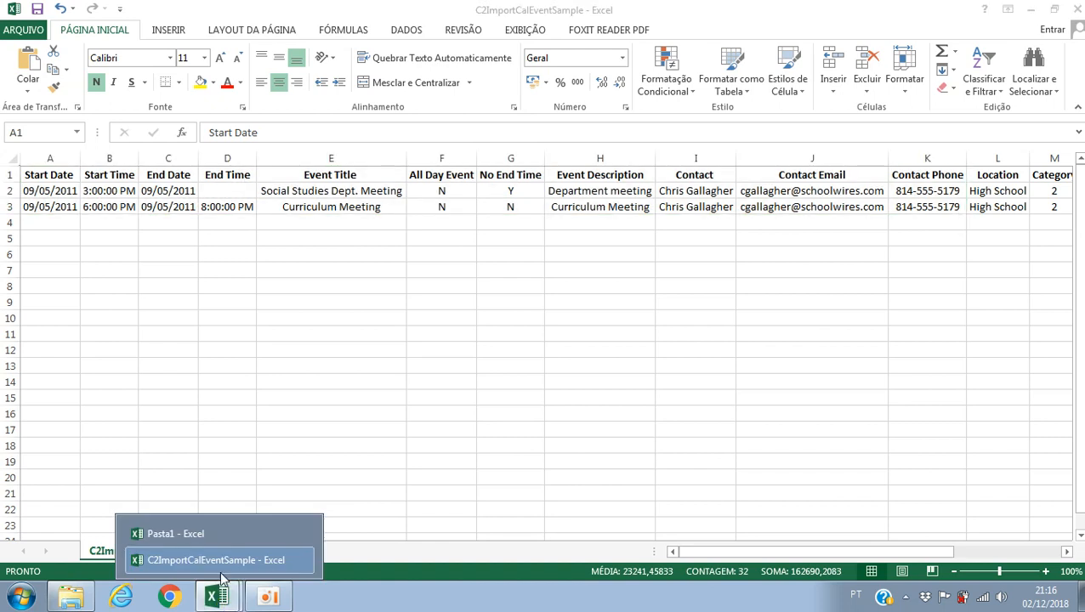
left_click(522, 454)
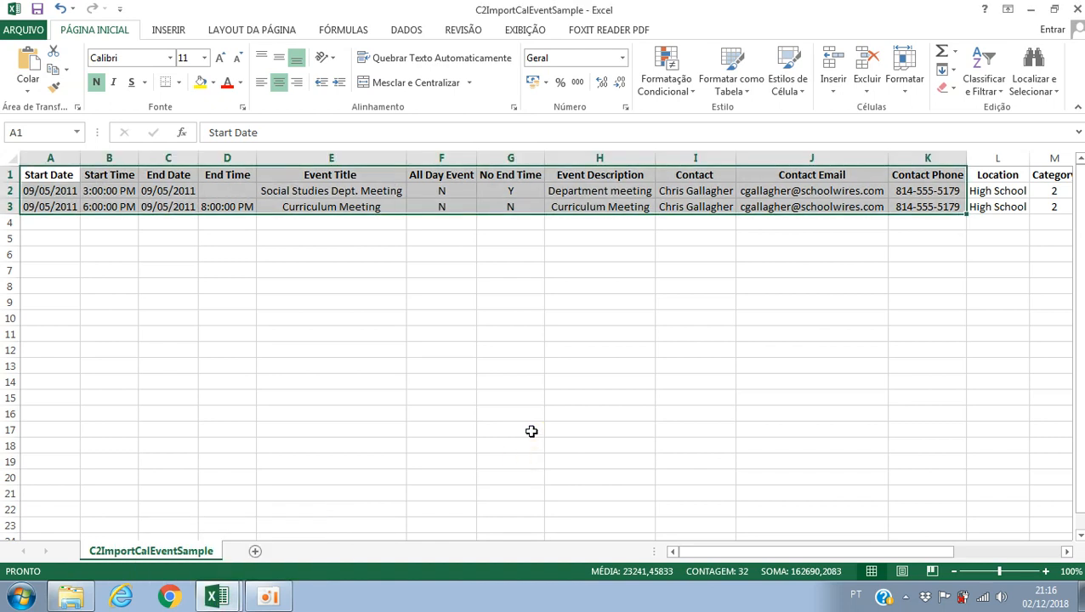